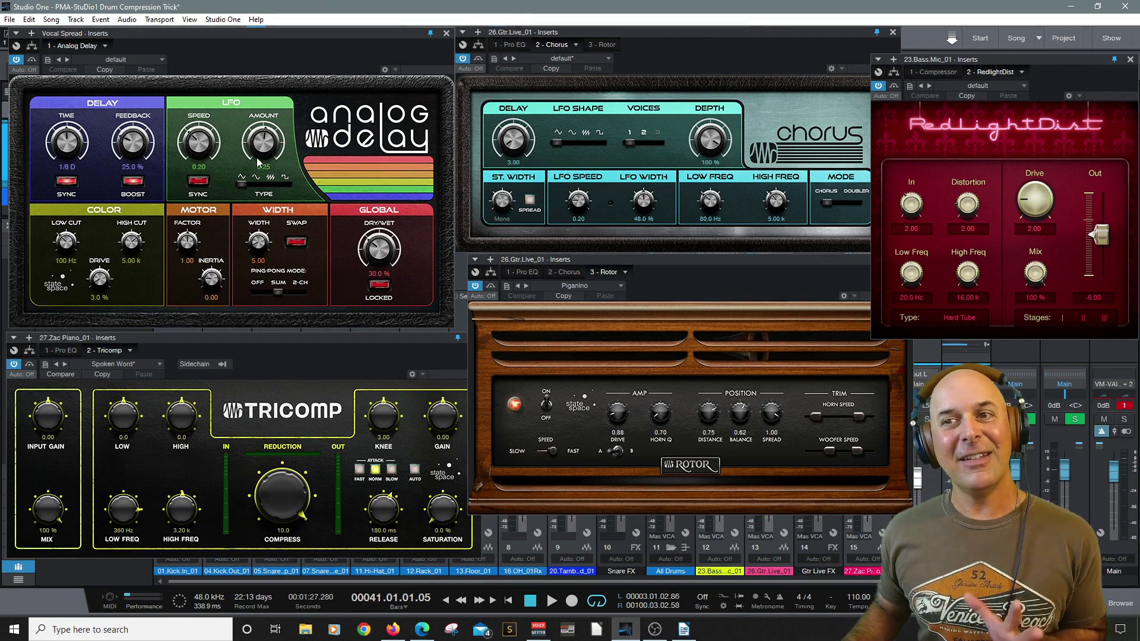
- Bring the Tricomp, then Rotor, then RedlightDist insert windows forward, leaving RedlightDist on top
left_click(247, 339)
left_click(672, 258)
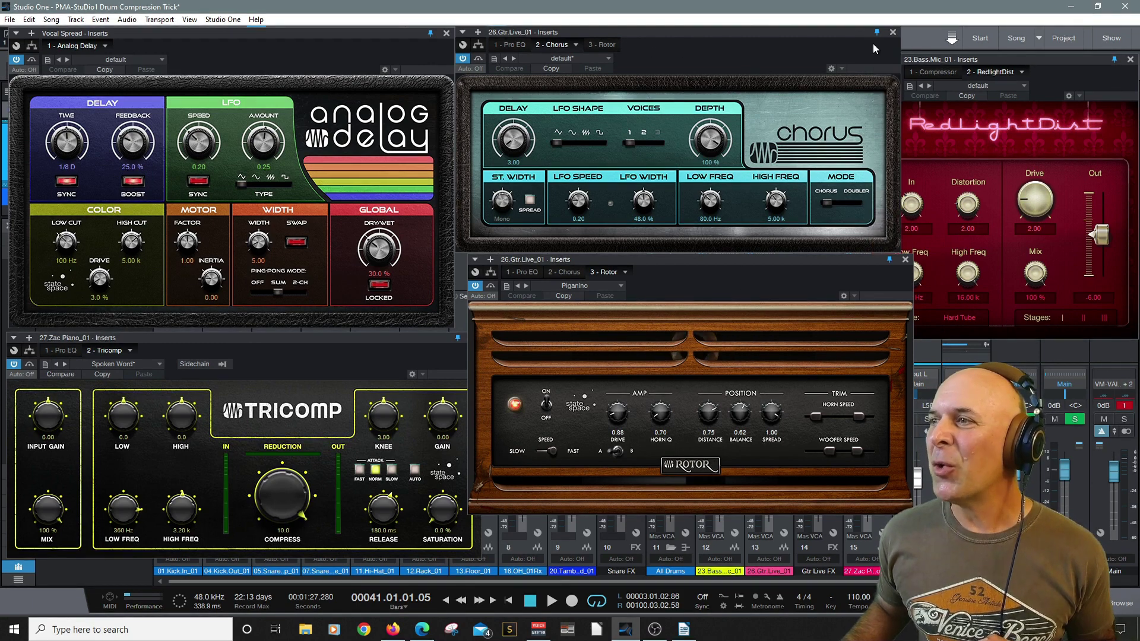
left_click(1020, 59)
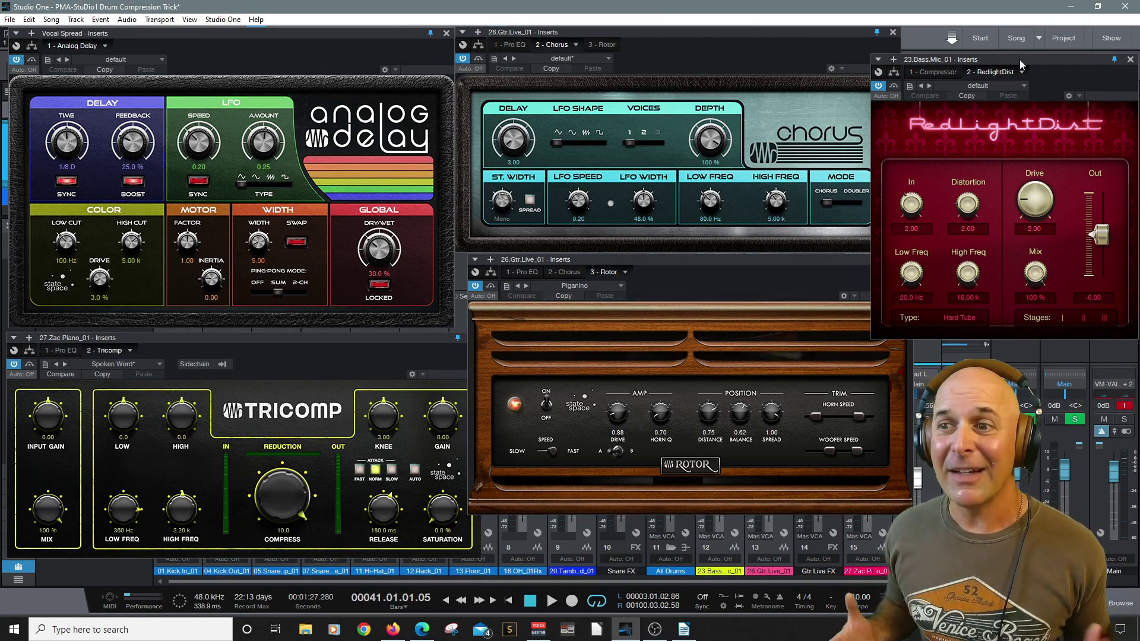
- Close the RedlightDist, Chorus, Rotor and Tricomp windows and move Analog Delay over the mixer
left_click(1130, 60)
left_click(893, 32)
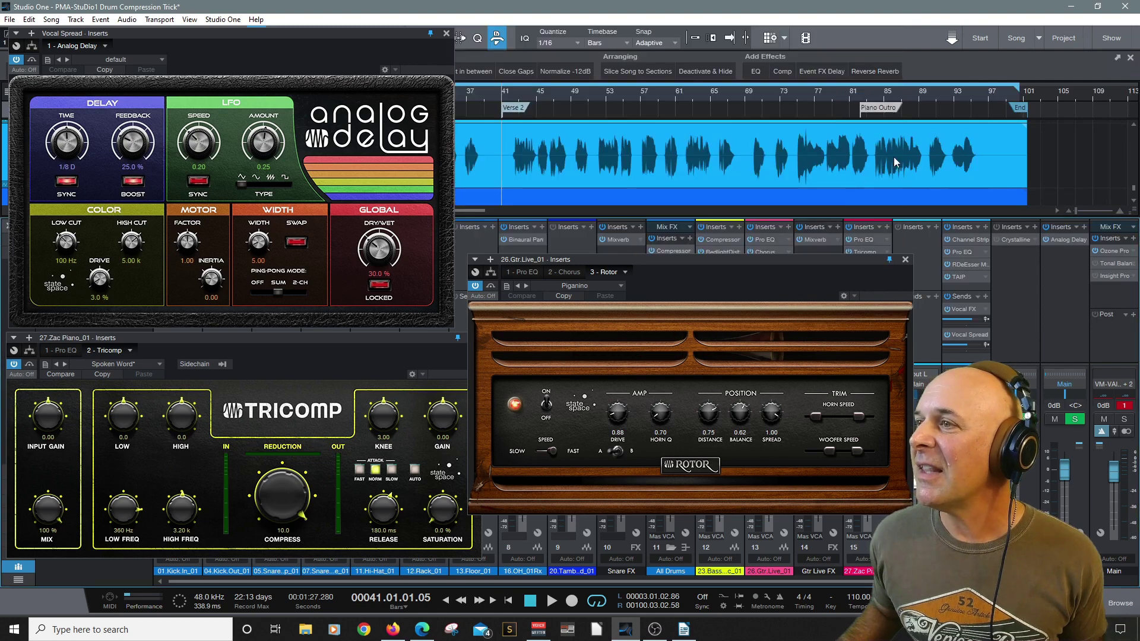
left_click(906, 260)
left_click(474, 338)
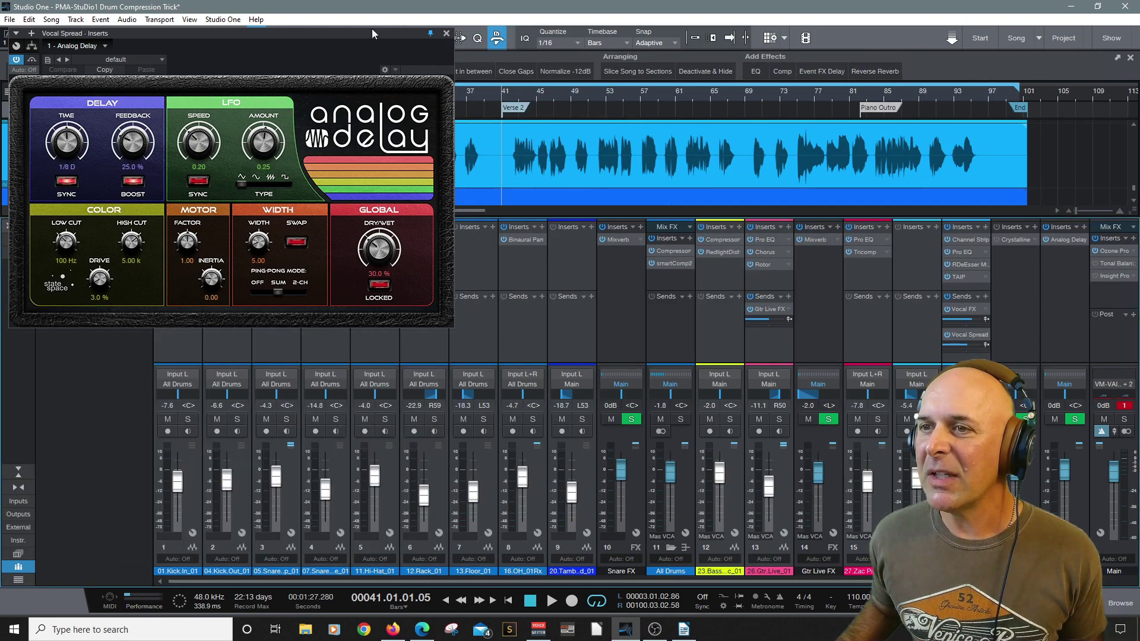
left_click_drag(336, 31, 632, 118)
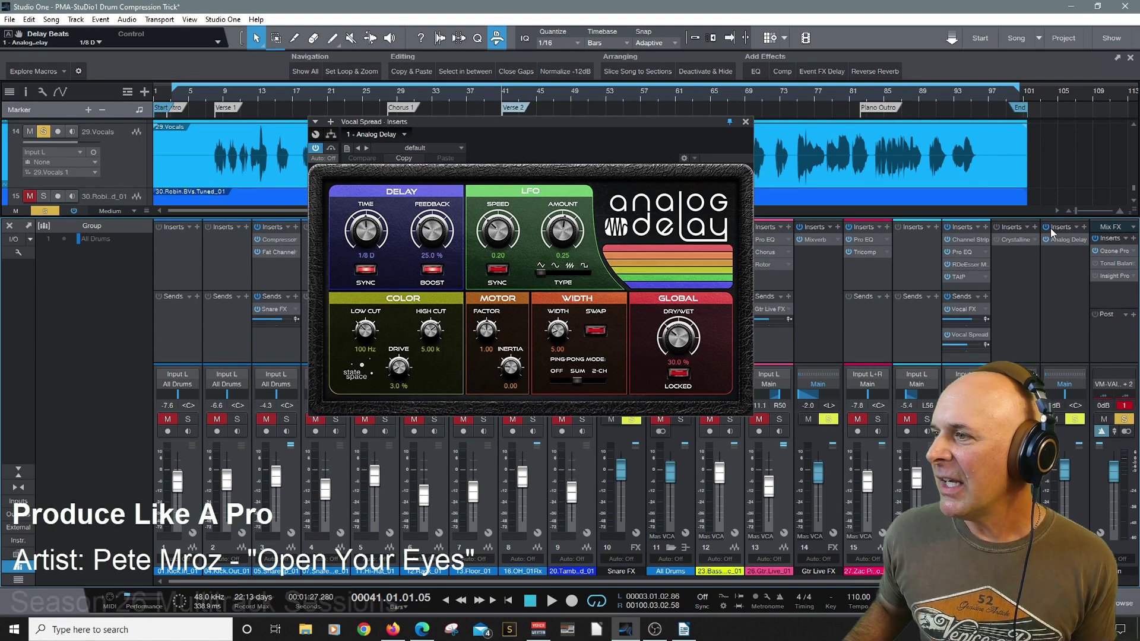
- Solo the vocals track and play a few bars to hear its 1/8 D Analog Delay
key("s")
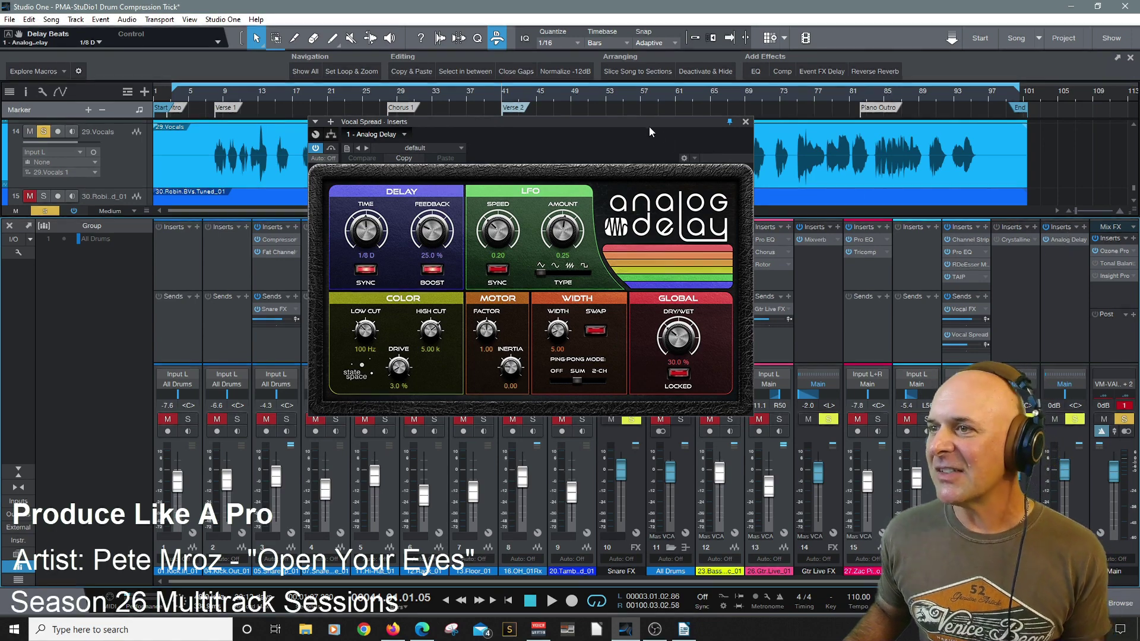
key("space")
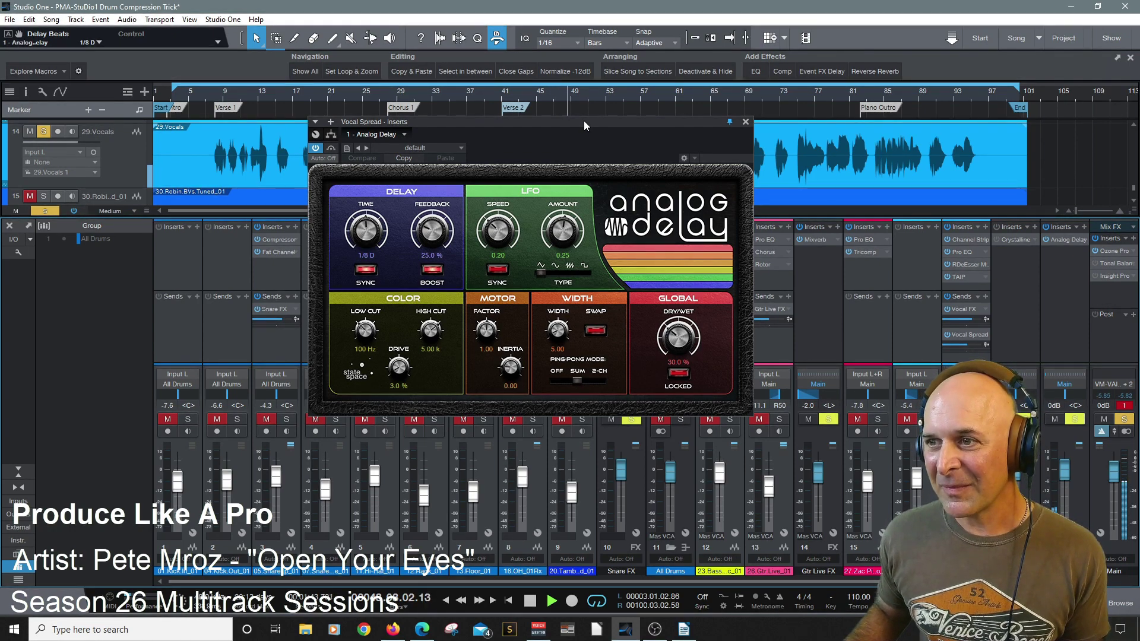
key("space")
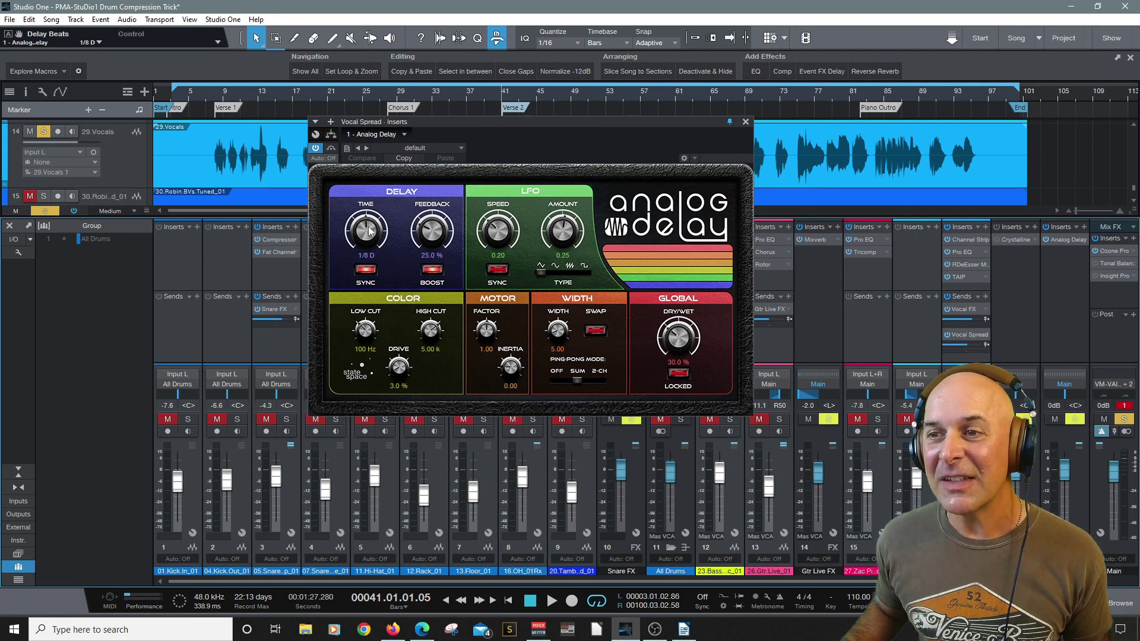
- Set the Analog Delay time to a 1/4 note and feedback to 15.5%
left_click_drag(369, 231, 350, 282)
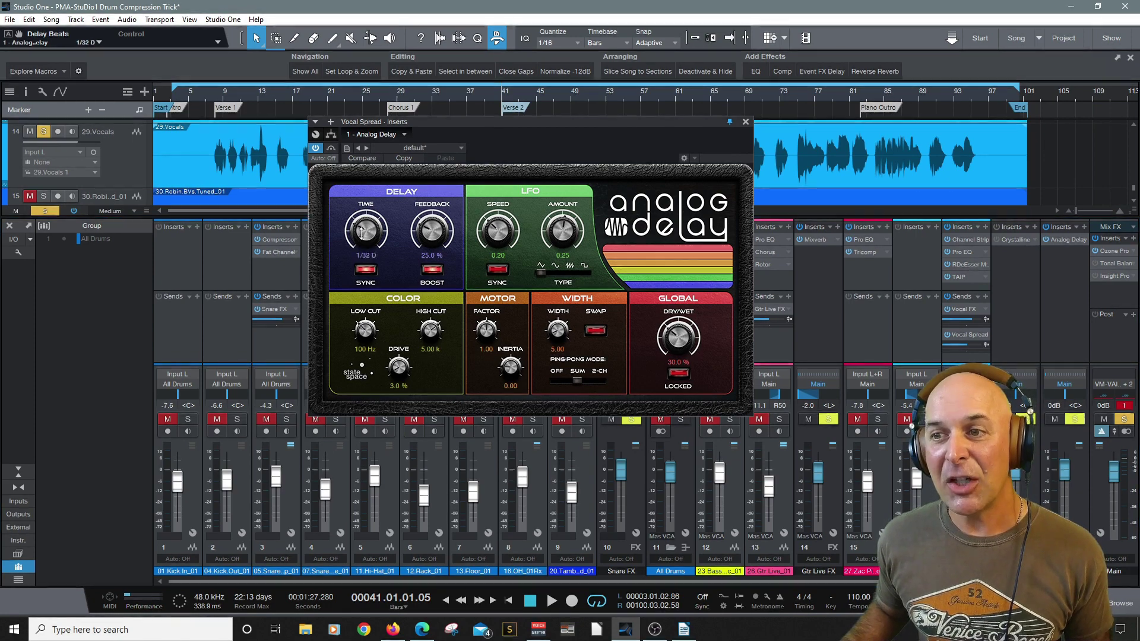
left_click(366, 257)
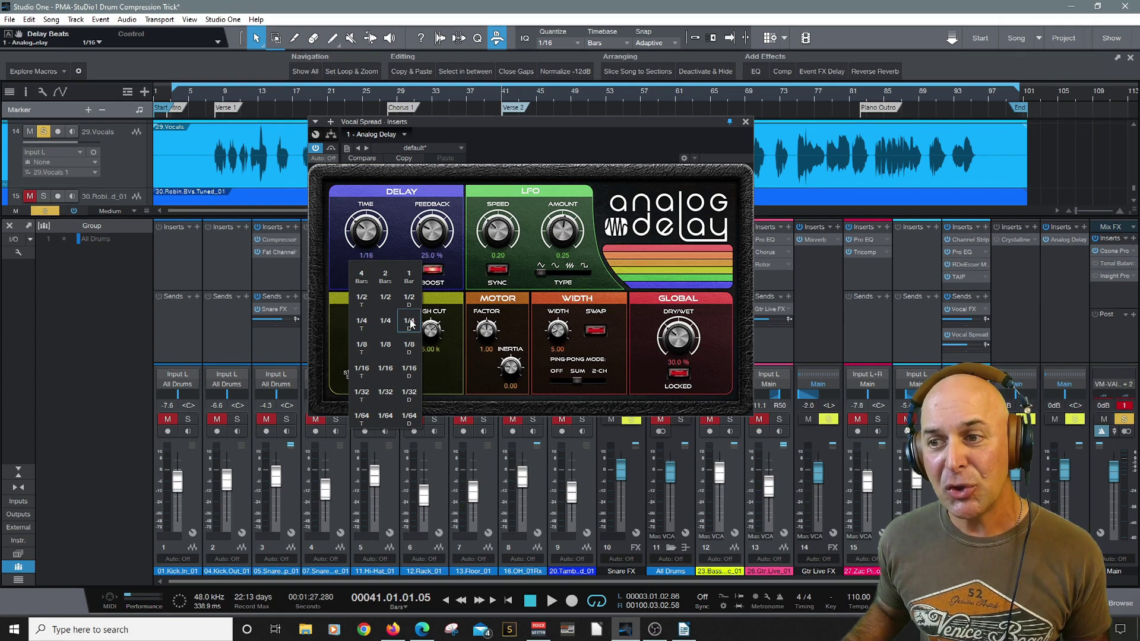
left_click(385, 325)
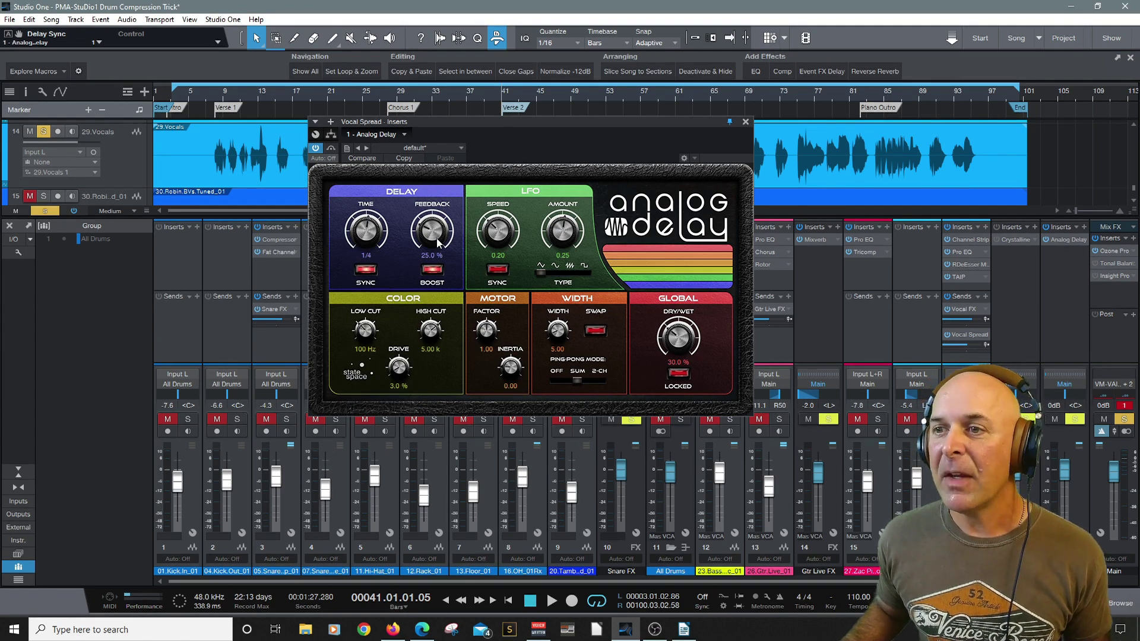
left_click_drag(440, 244, 431, 217)
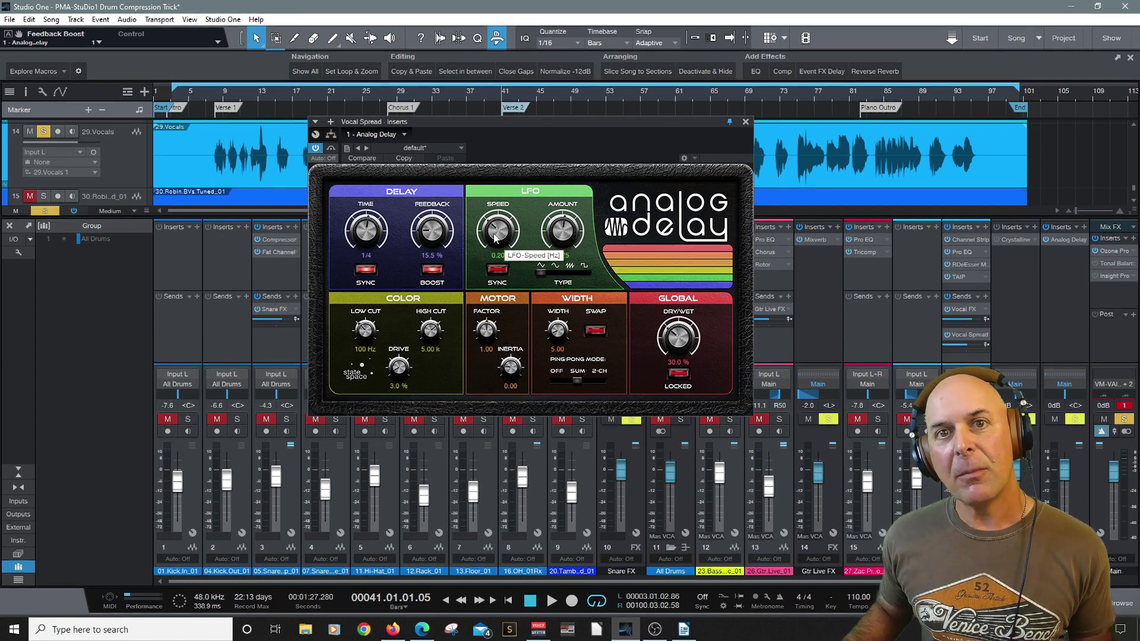
- Raise the Analog Delay LFO speed and amount (14.08, then 37.04) while playing back
left_click_drag(494, 234, 487, 189)
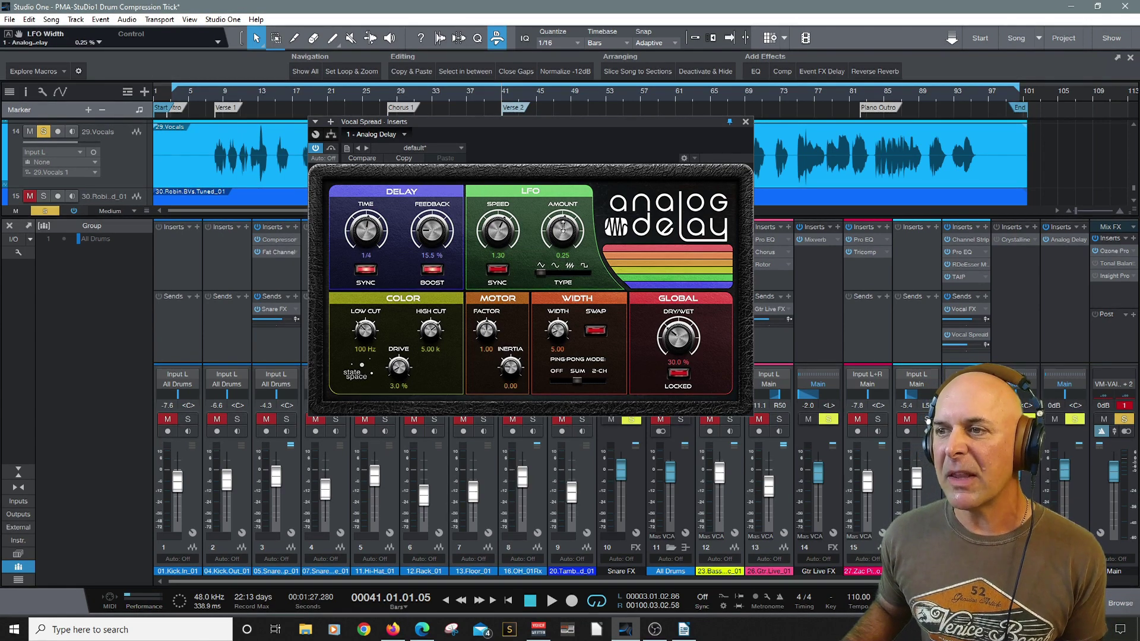
left_click_drag(561, 224, 558, 194)
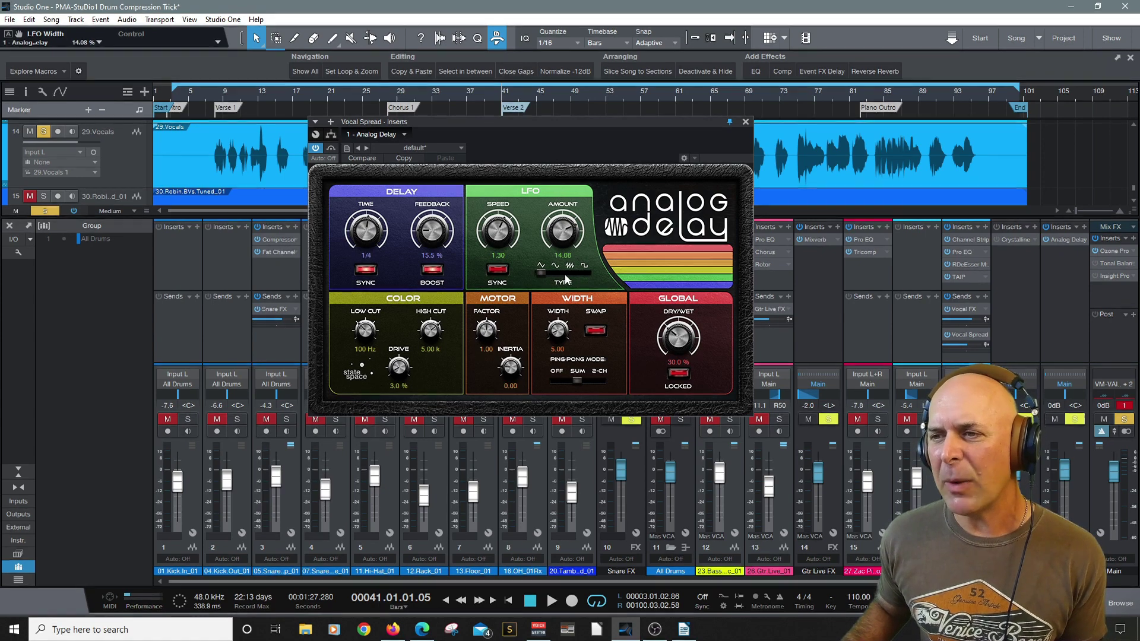
key("space")
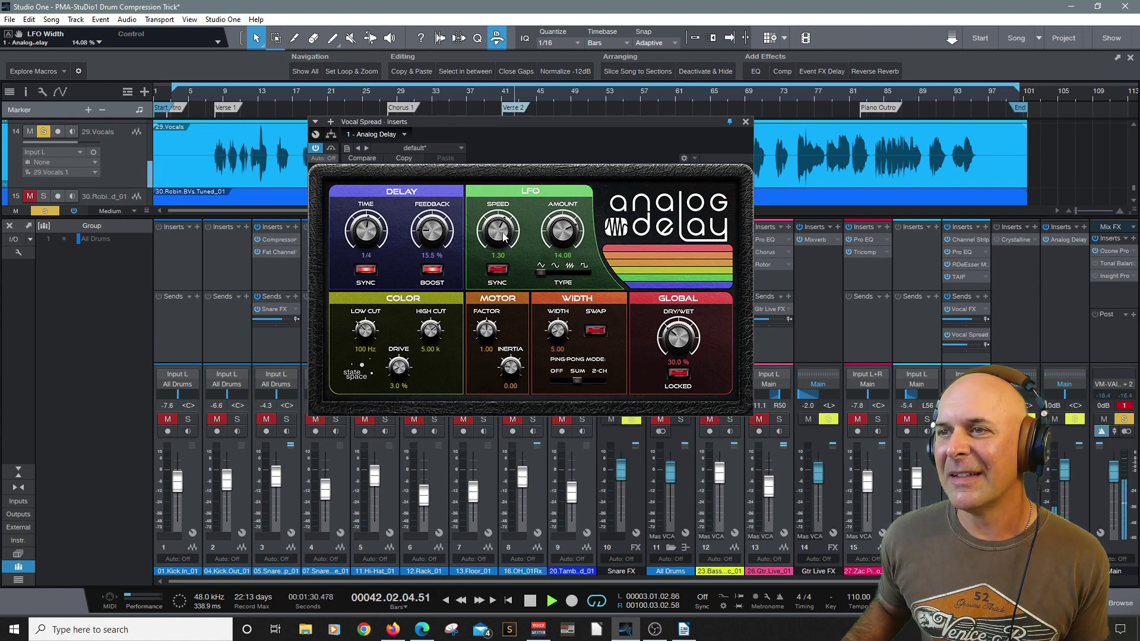
left_click_drag(504, 237, 495, 254)
left_click_drag(558, 240, 499, 224)
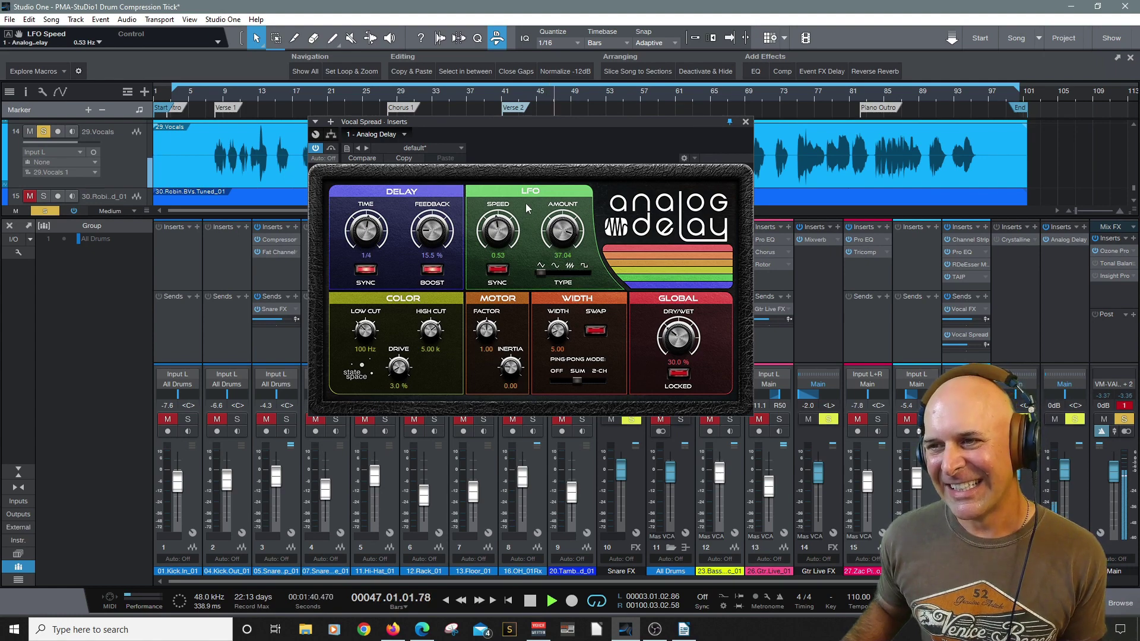
key("space")
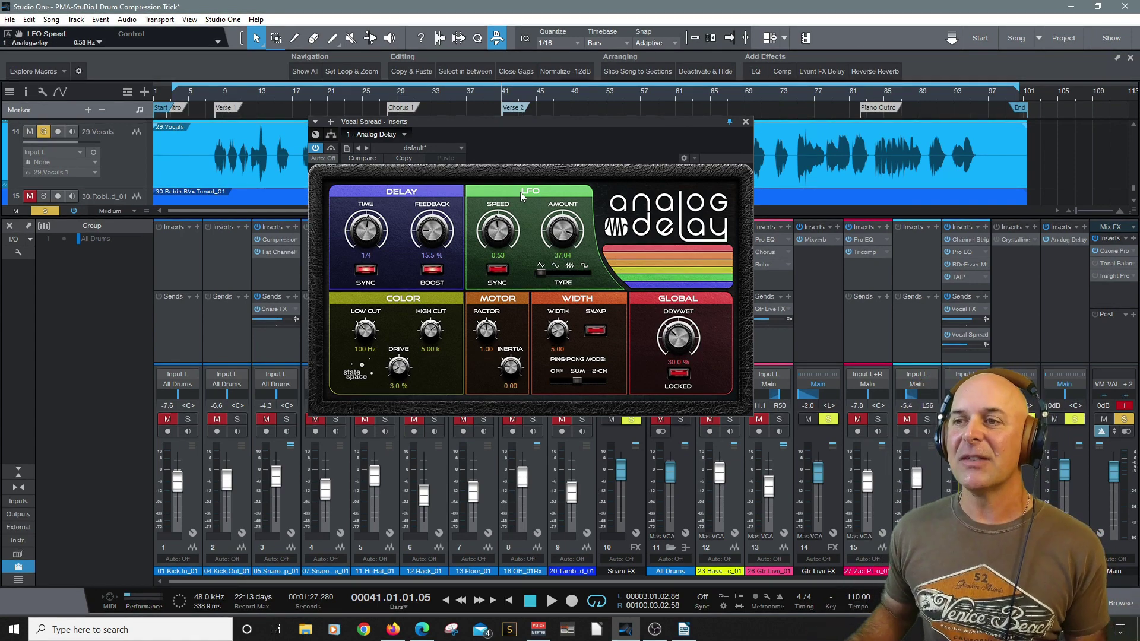
- Reset LFO speed to 1.22 and amount to 0.00, turn LFO Sync off, and audition
double_click(498, 230)
double_click(565, 236)
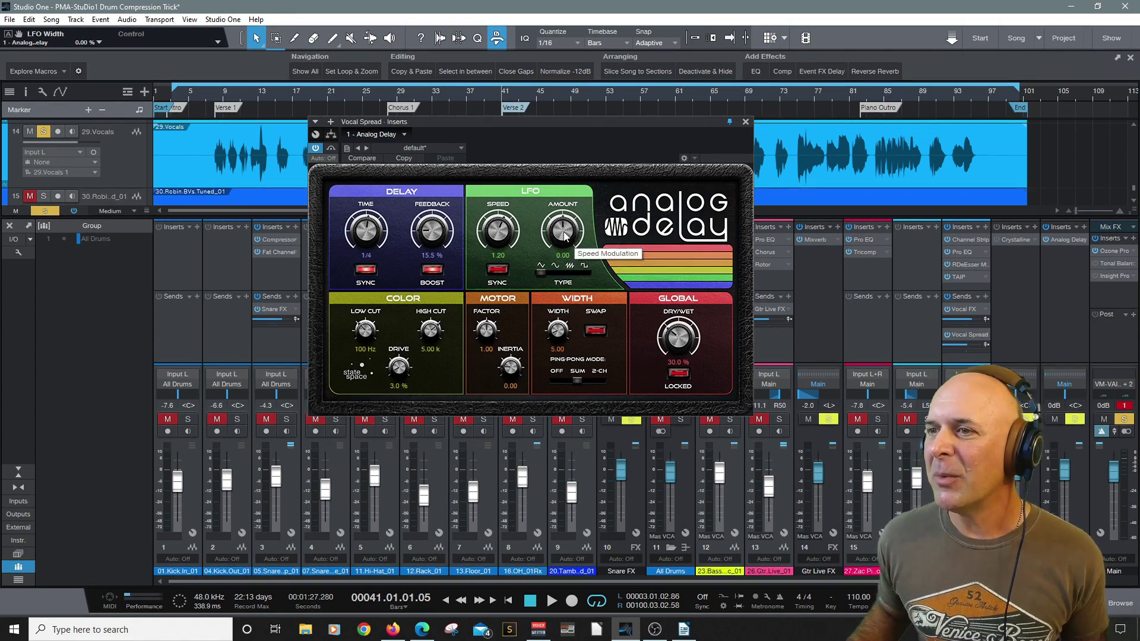
left_click(499, 270)
key("space")
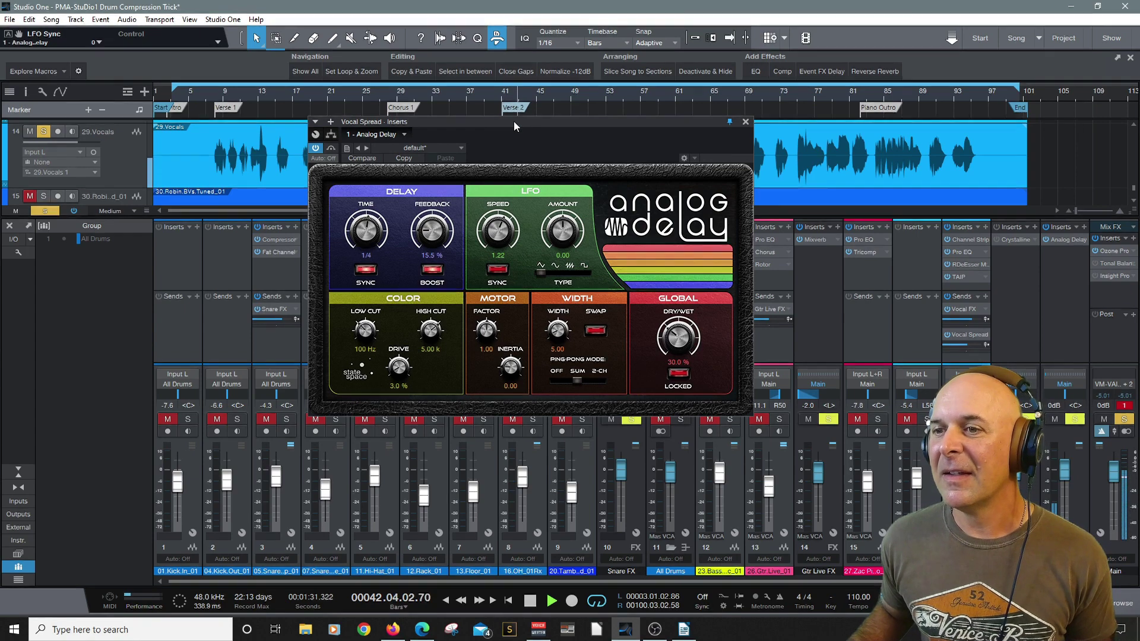
key("space")
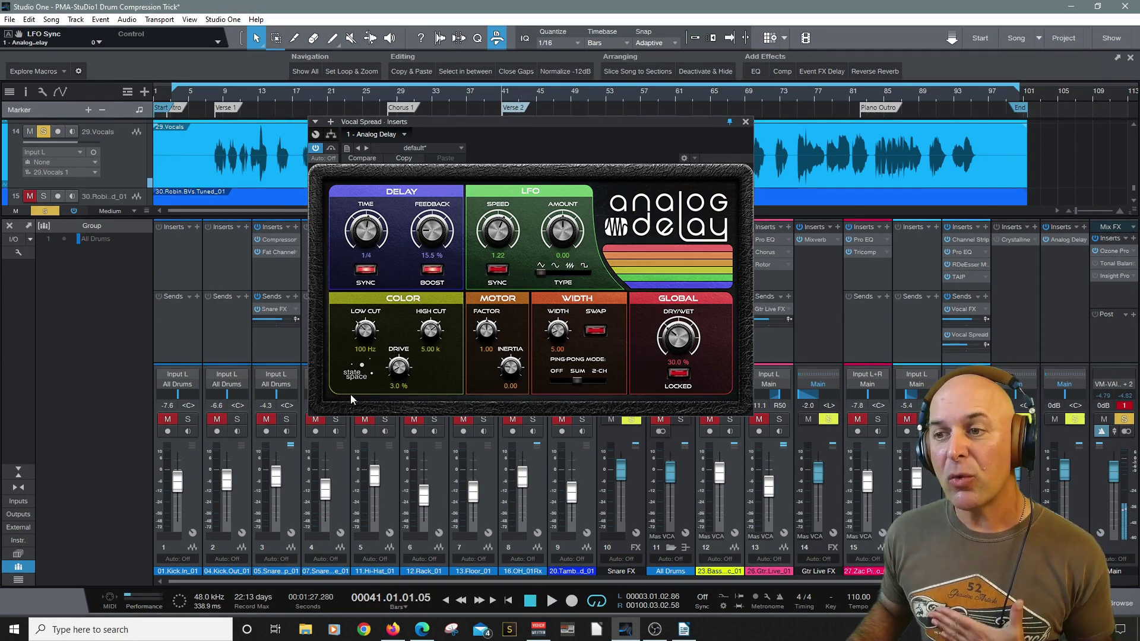
- Set the delay's Low Cut to 209 Hz and High Cut to 3.27 k
left_click_drag(364, 329, 429, 326)
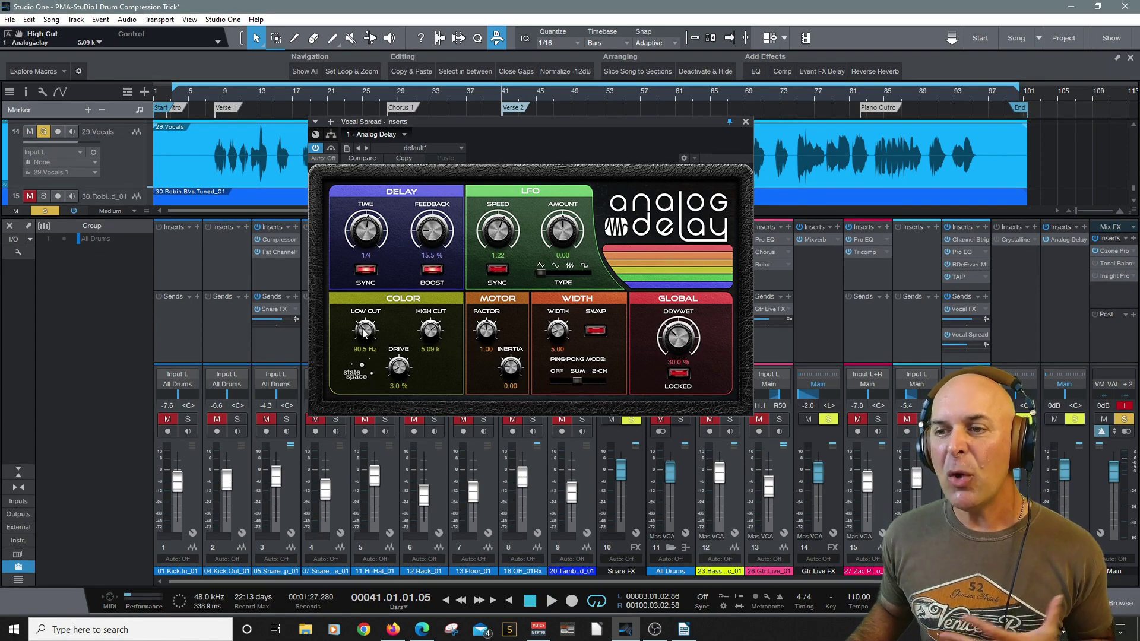
left_click_drag(363, 330, 351, 304)
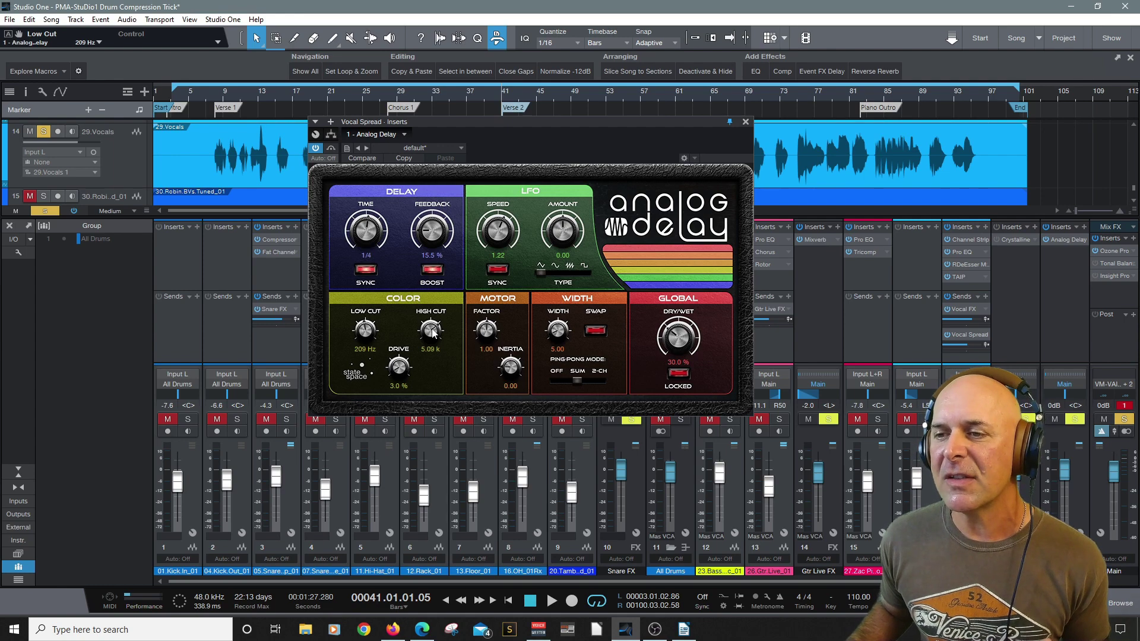
left_click_drag(434, 333, 433, 337)
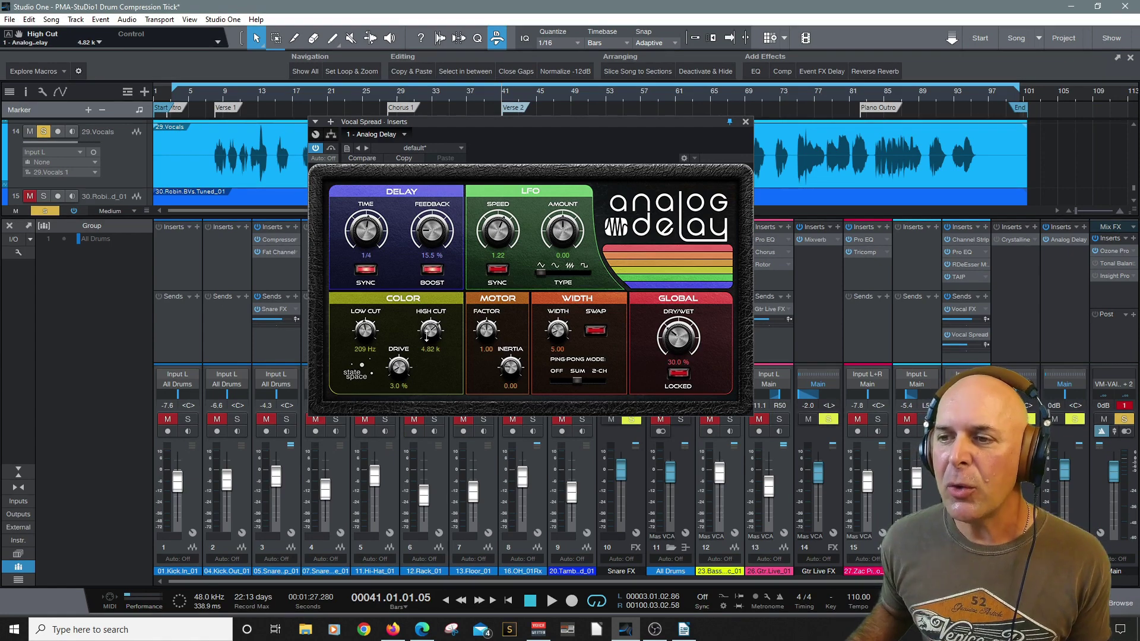
left_click_drag(428, 335, 400, 366)
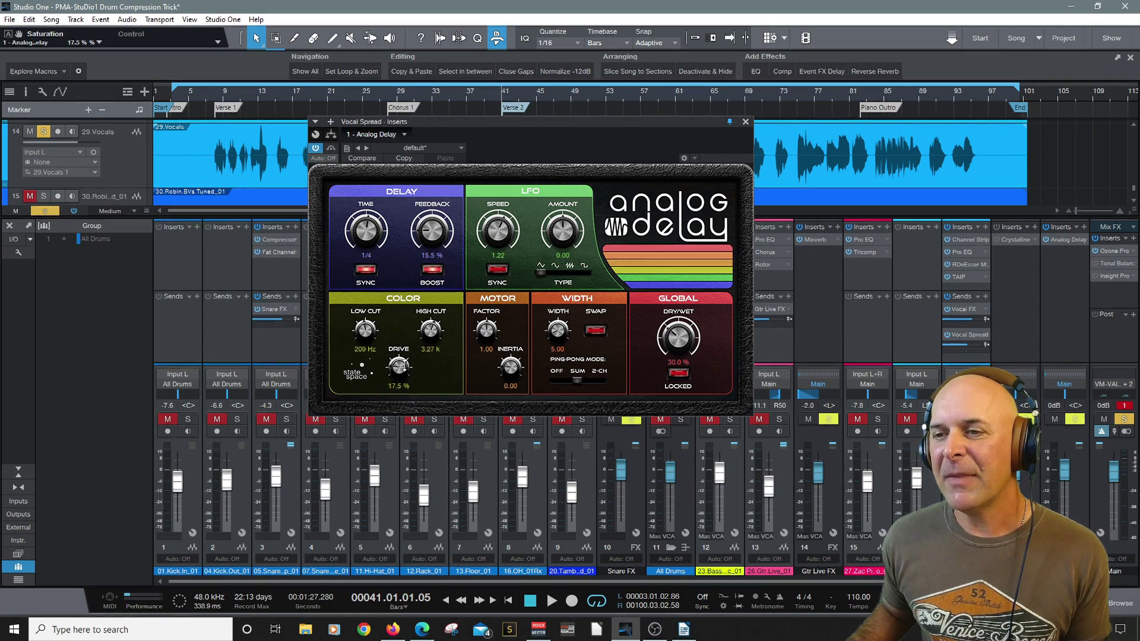
- Lower the delay feedback to 8.5% and raise dry/wet to 67.5% while auditioning
key("space")
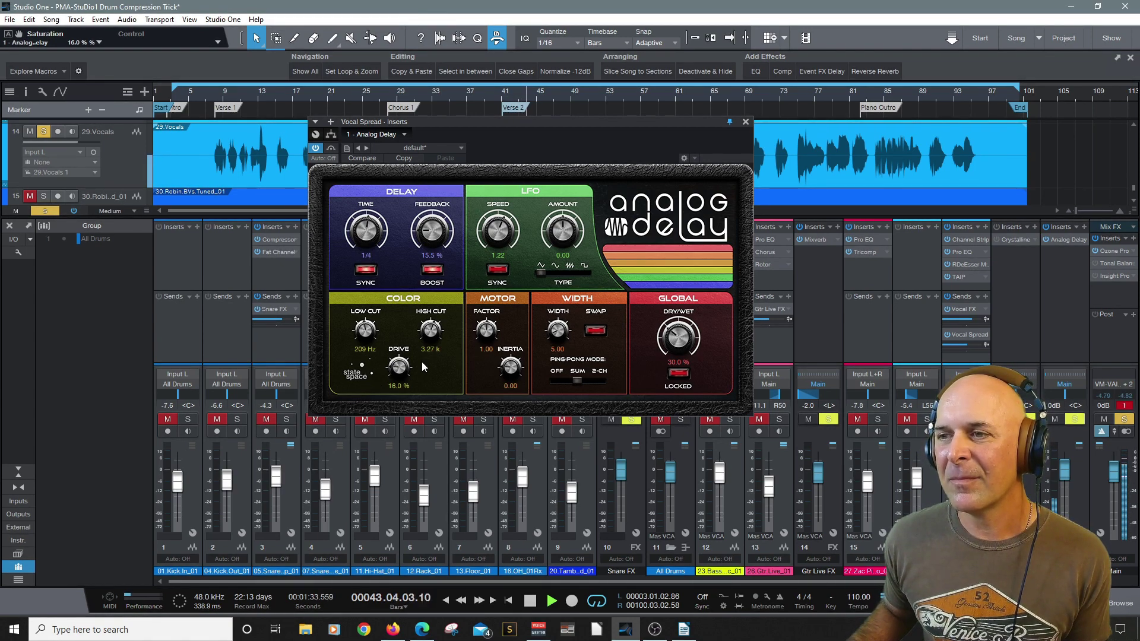
left_click_drag(429, 231, 430, 234)
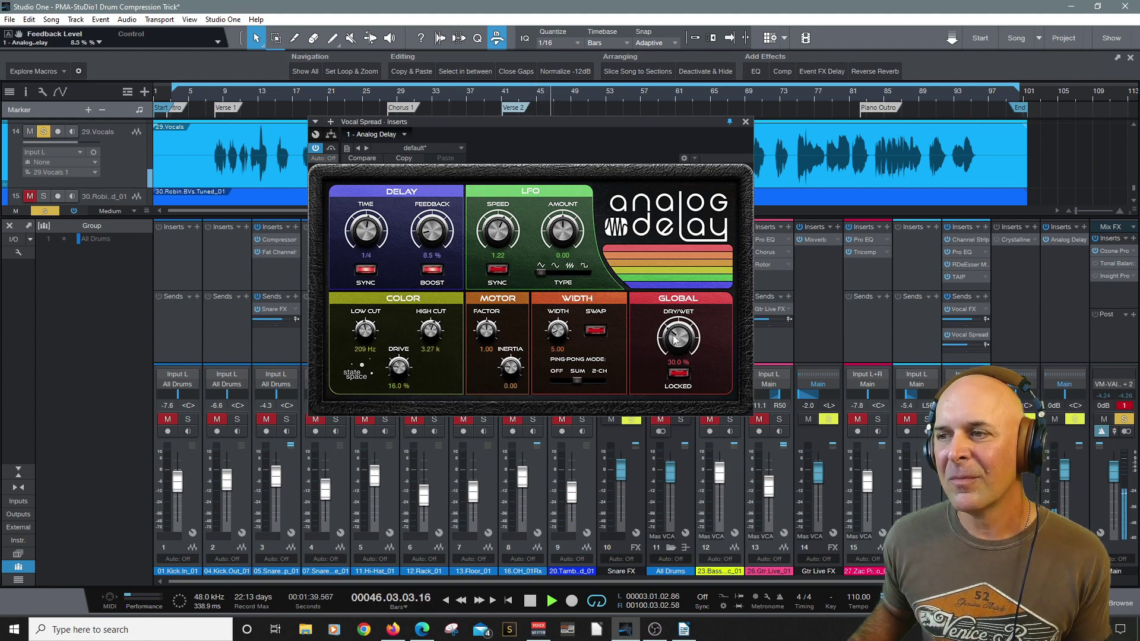
left_click_drag(677, 337, 677, 302)
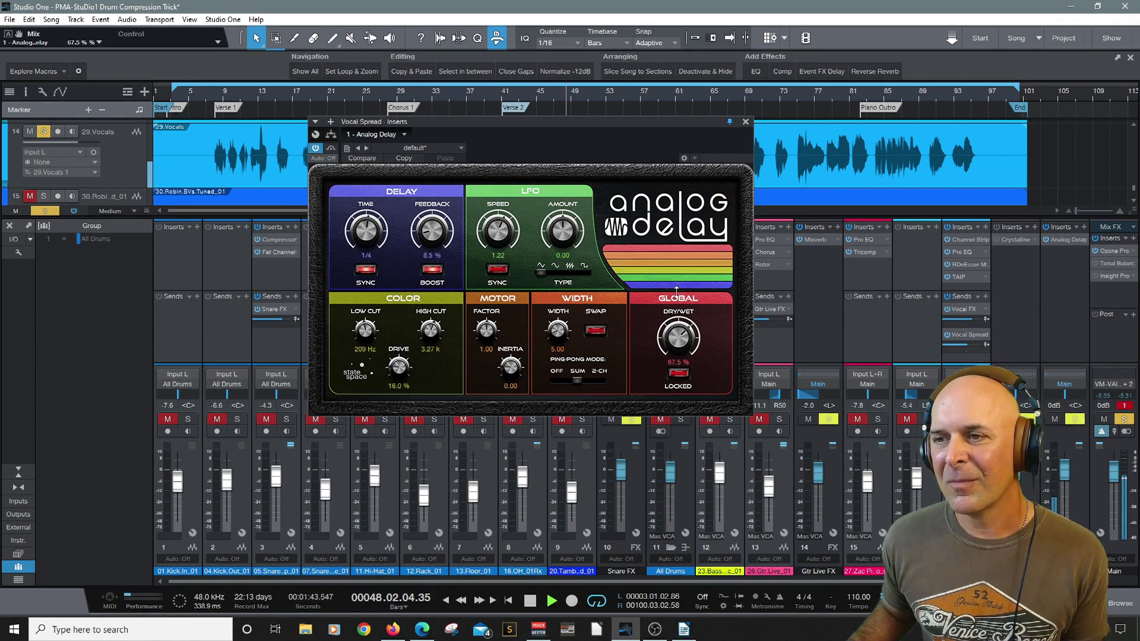
key("space")
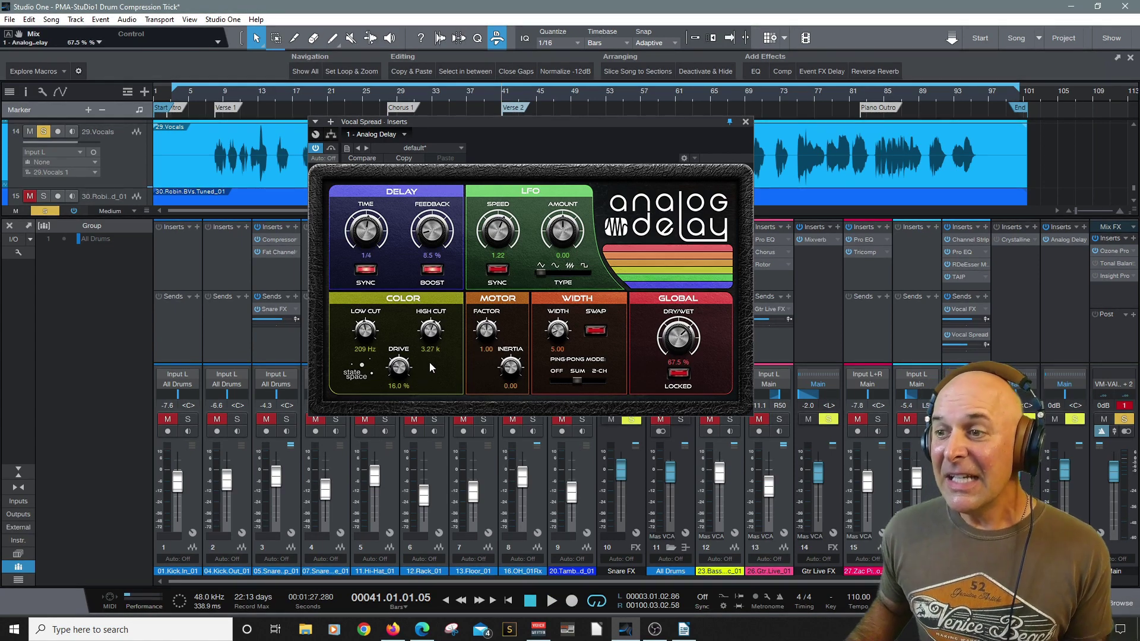
- Nudge the motor factor to 1.01 and set the delay stereo width to 59.00, auditioning
left_click_drag(491, 339, 495, 332)
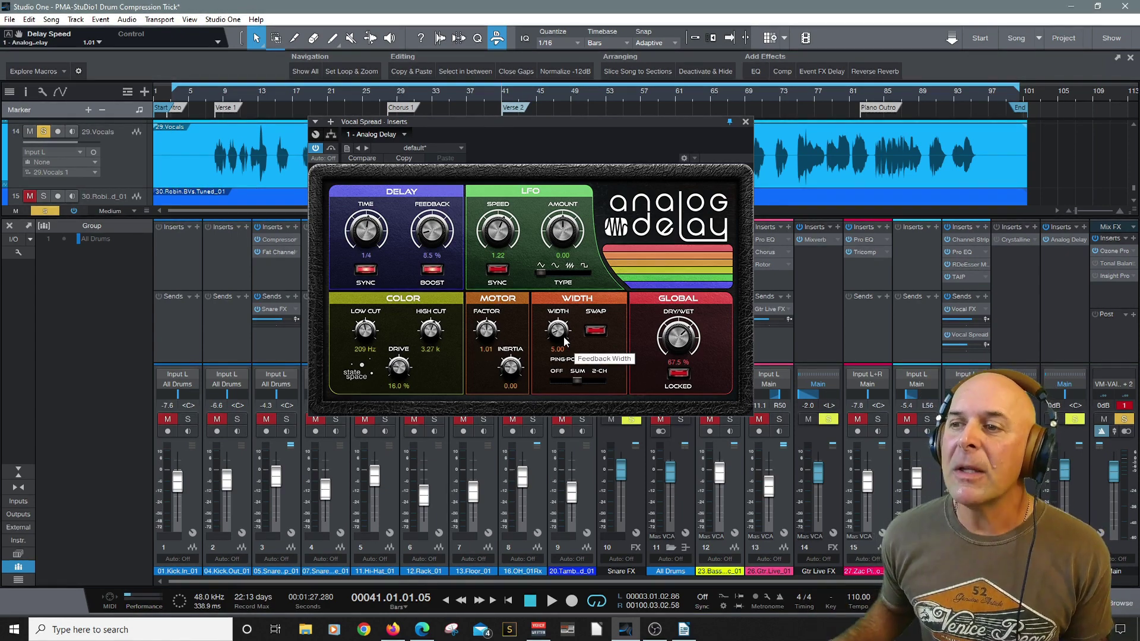
left_click_drag(550, 331, 536, 151)
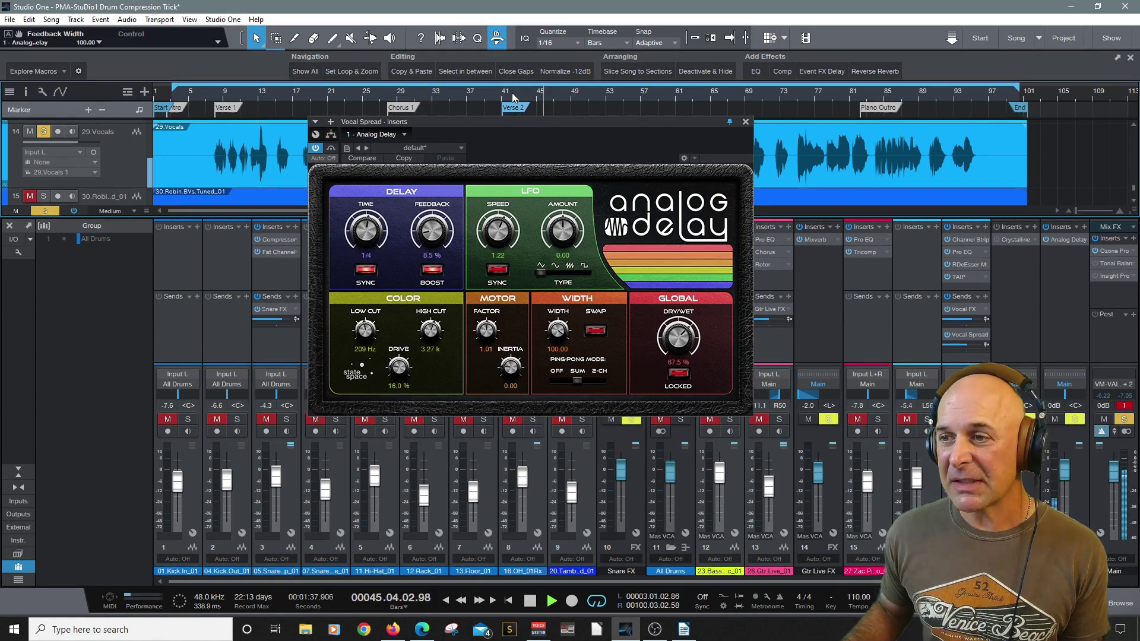
left_click_drag(558, 331, 516, 369)
key("space")
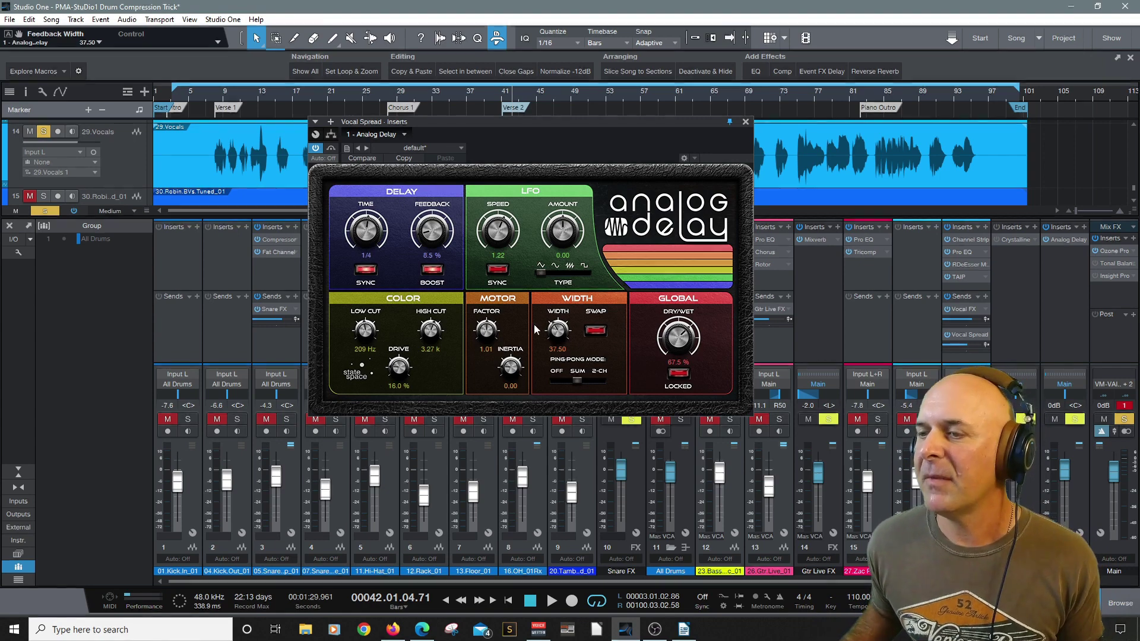
left_click_drag(555, 330, 554, 303)
key("space")
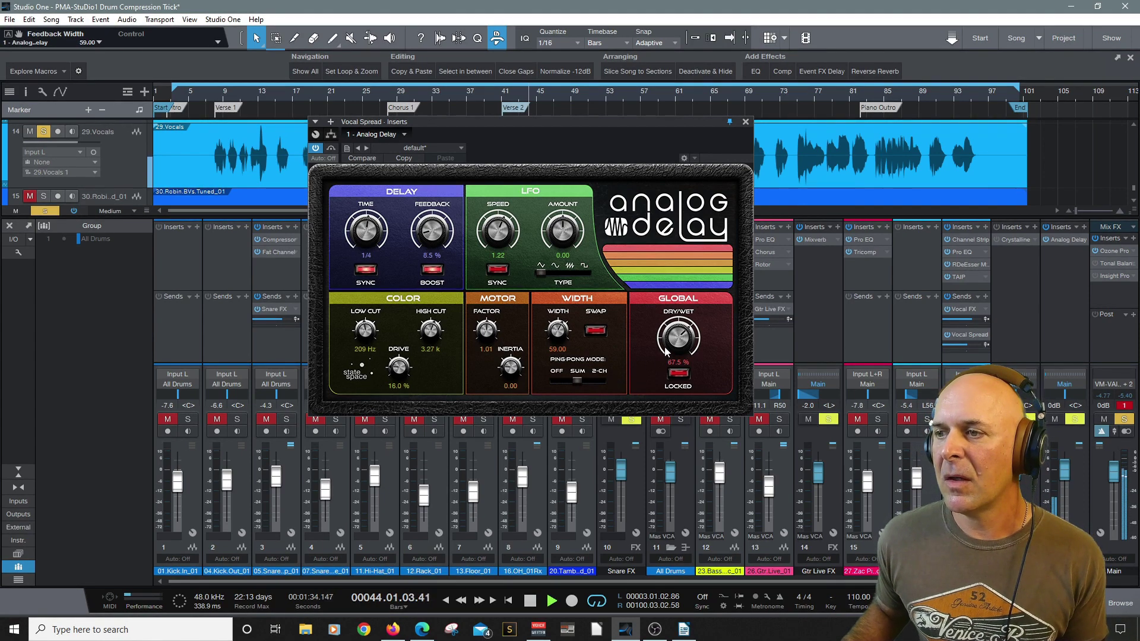
- Set the Analog Delay time to 1/16 and dry/wet mix to 20.5% while auditioning
mouse_move(677, 339)
left_mouse_down()
mouse_move(672, 364)
mouse_move(674, 349)
left_mouse_up()
key("space")
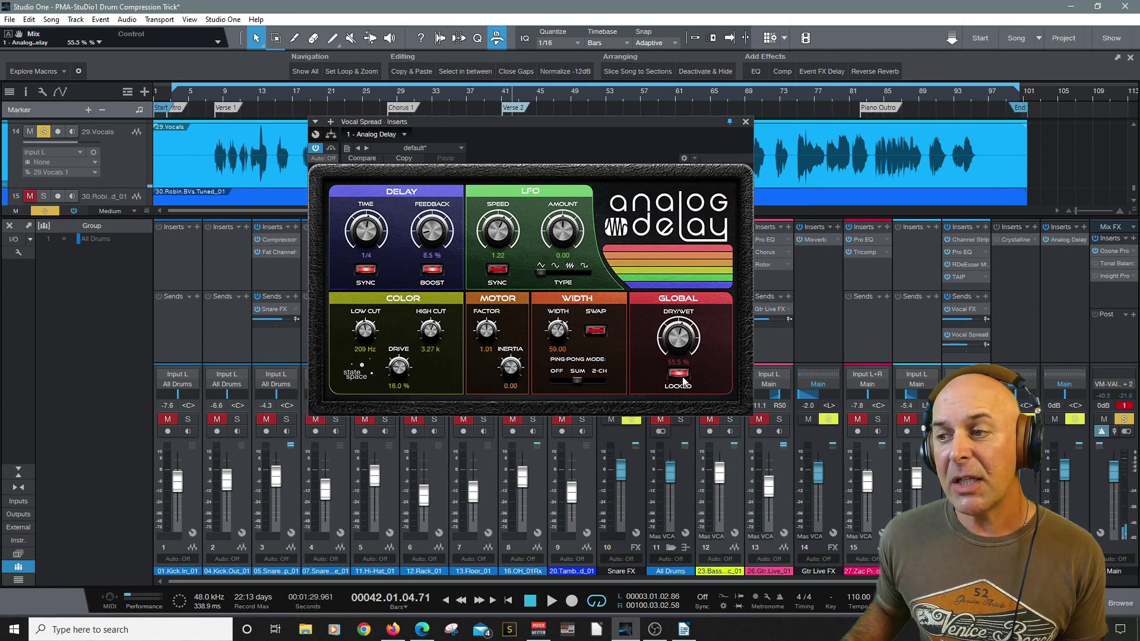
scroll(683, 381, "down", 5)
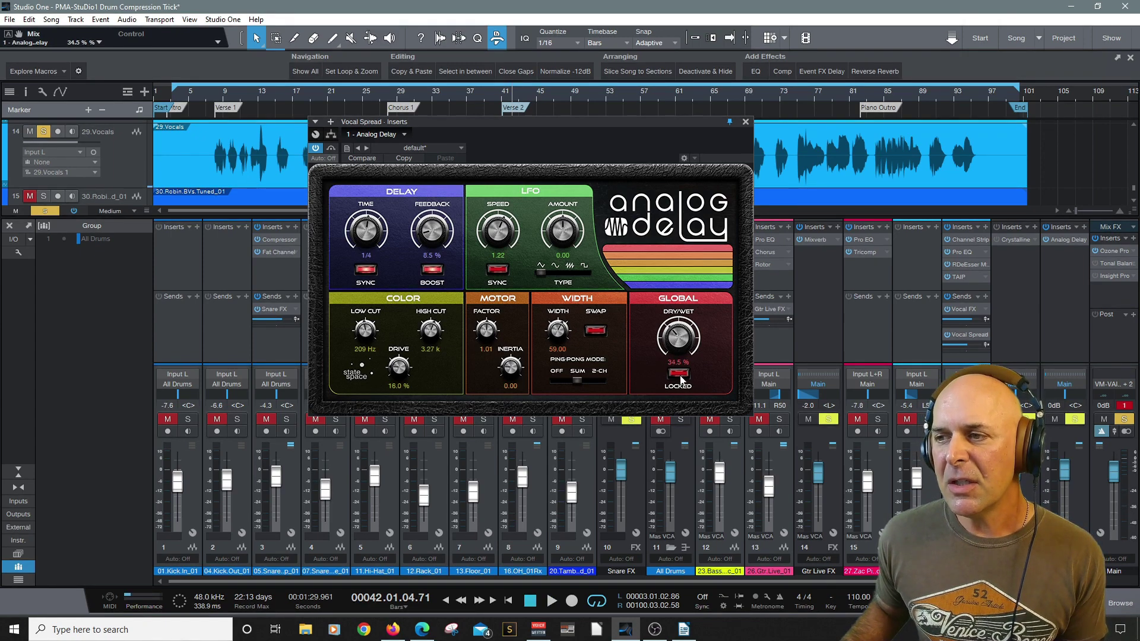
key("space")
scroll(684, 341, "down", 1)
scroll(685, 341, "down", 2)
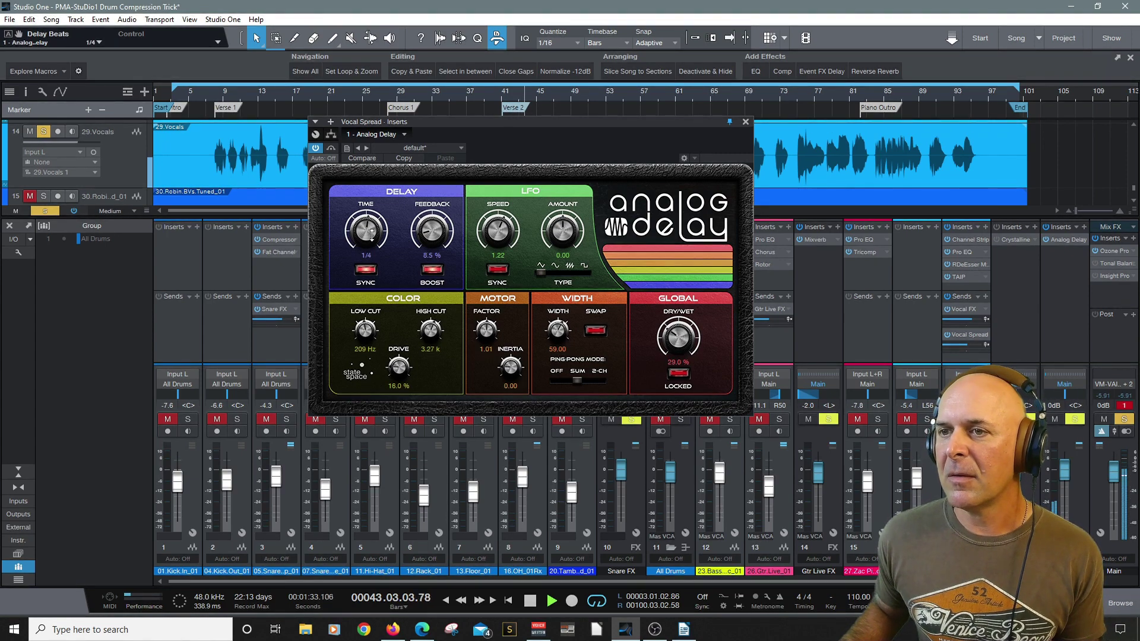
left_click_drag(372, 235, 370, 256)
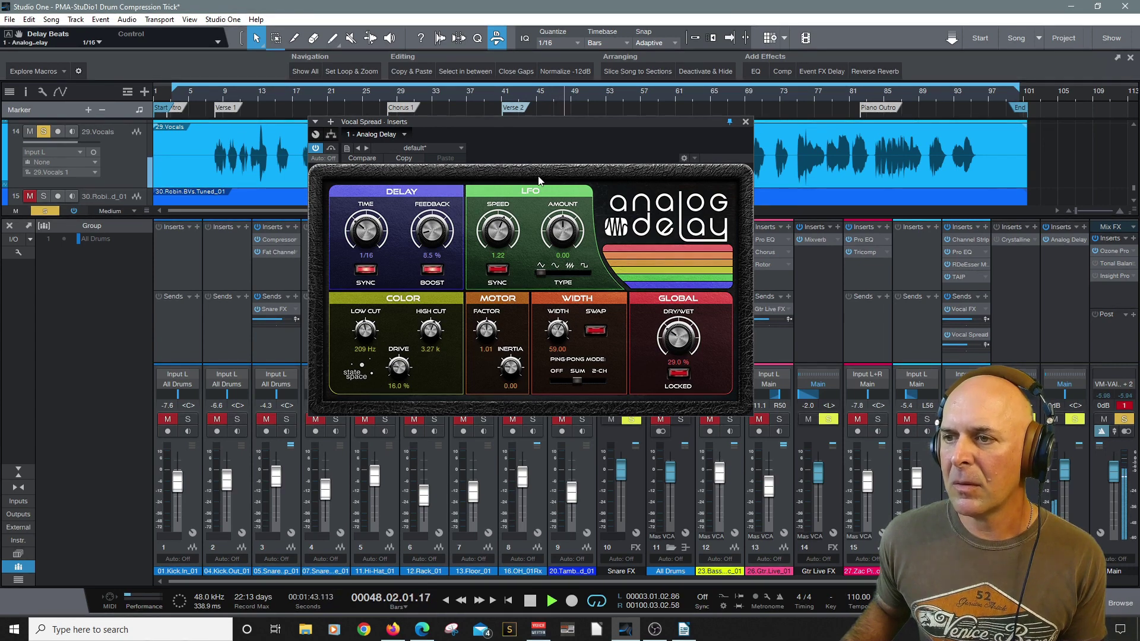
left_click_drag(678, 340, 680, 356)
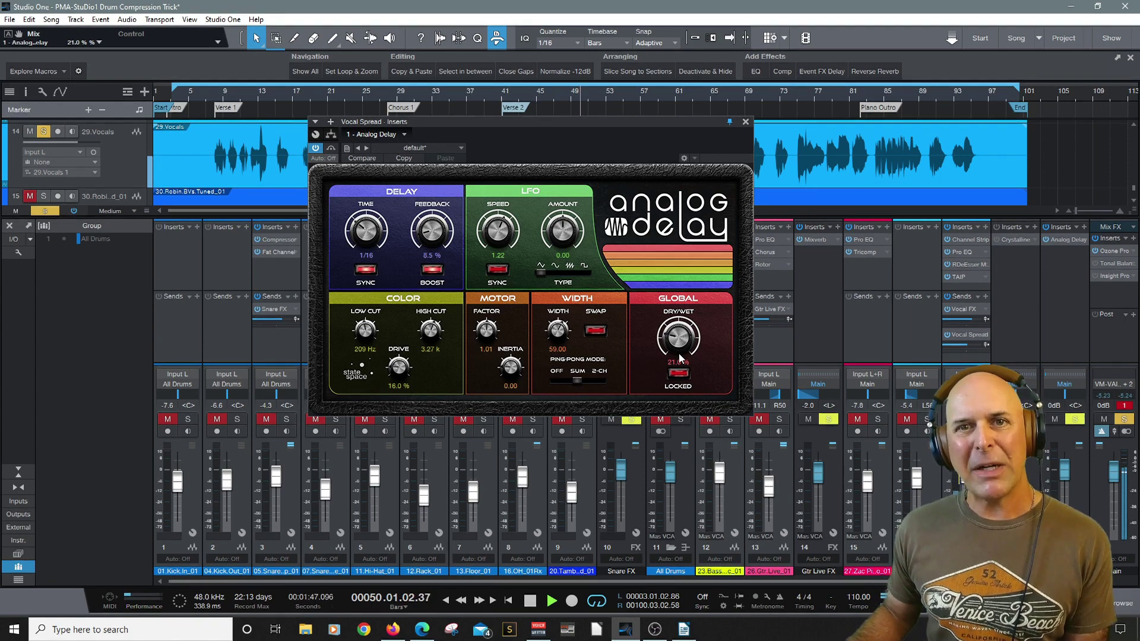
left_click_drag(679, 348, 679, 350)
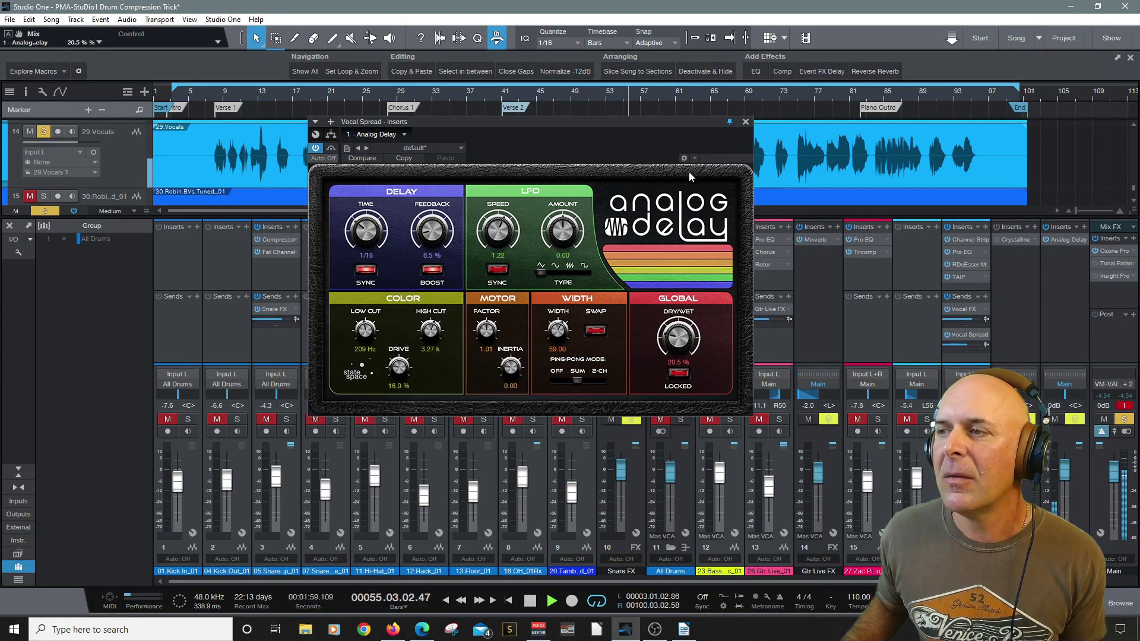
- Stop playback, close the Analog Delay, and open the Zac Piano Tricomp at mid-screen
key("space")
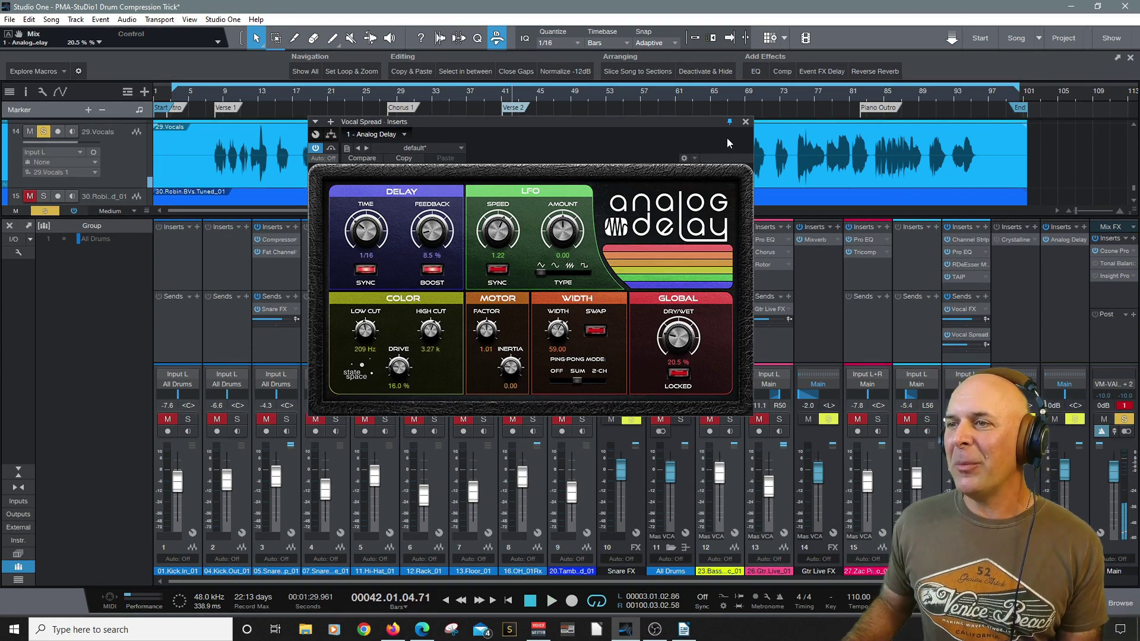
left_click(746, 122)
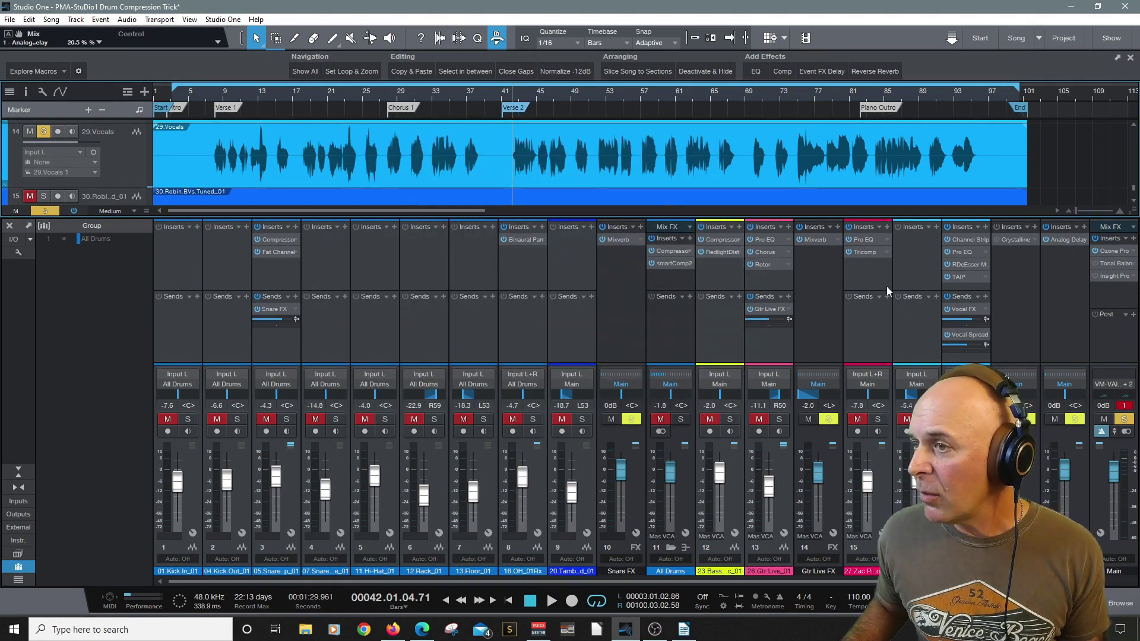
double_click(867, 251)
left_click_drag(424, 336, 726, 200)
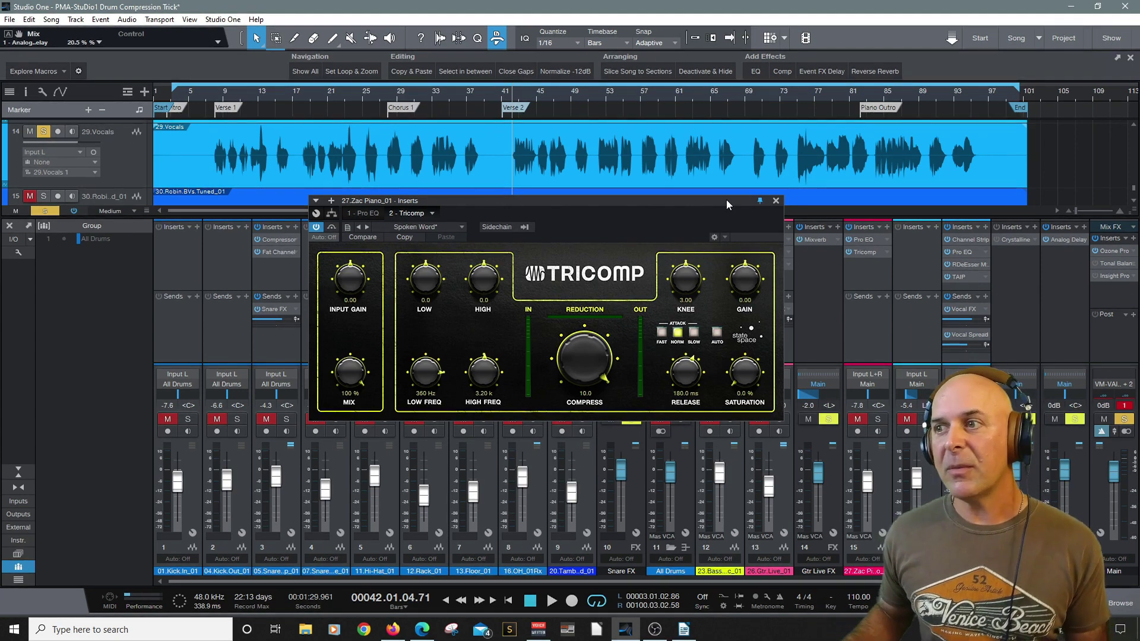
left_click(860, 107)
key("space")
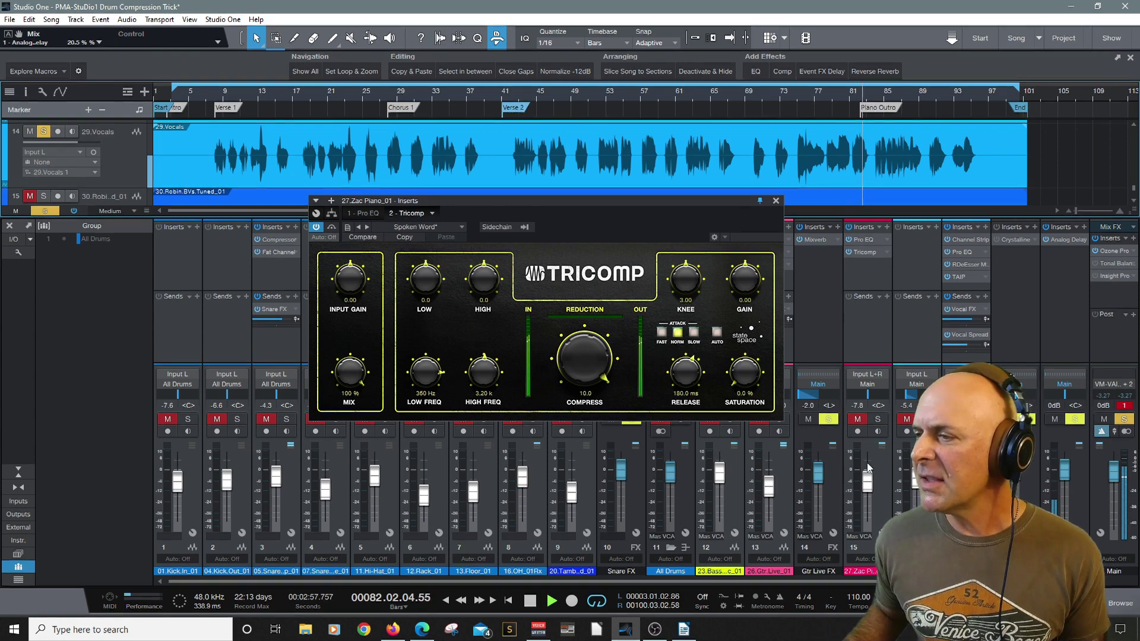
key("space")
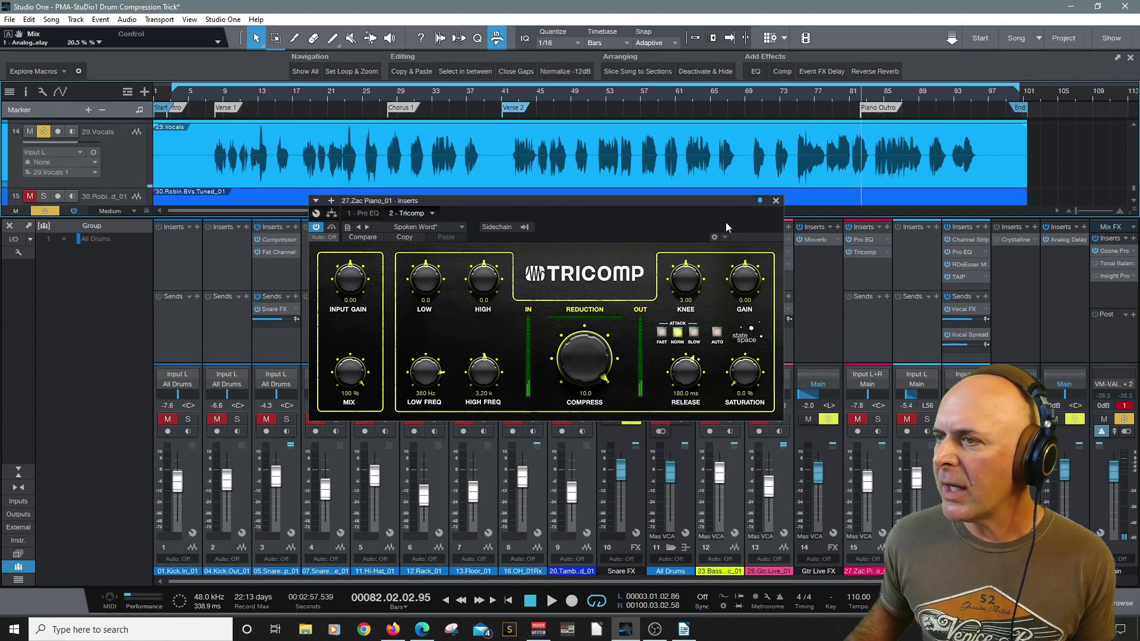
left_click_drag(720, 206, 712, 208)
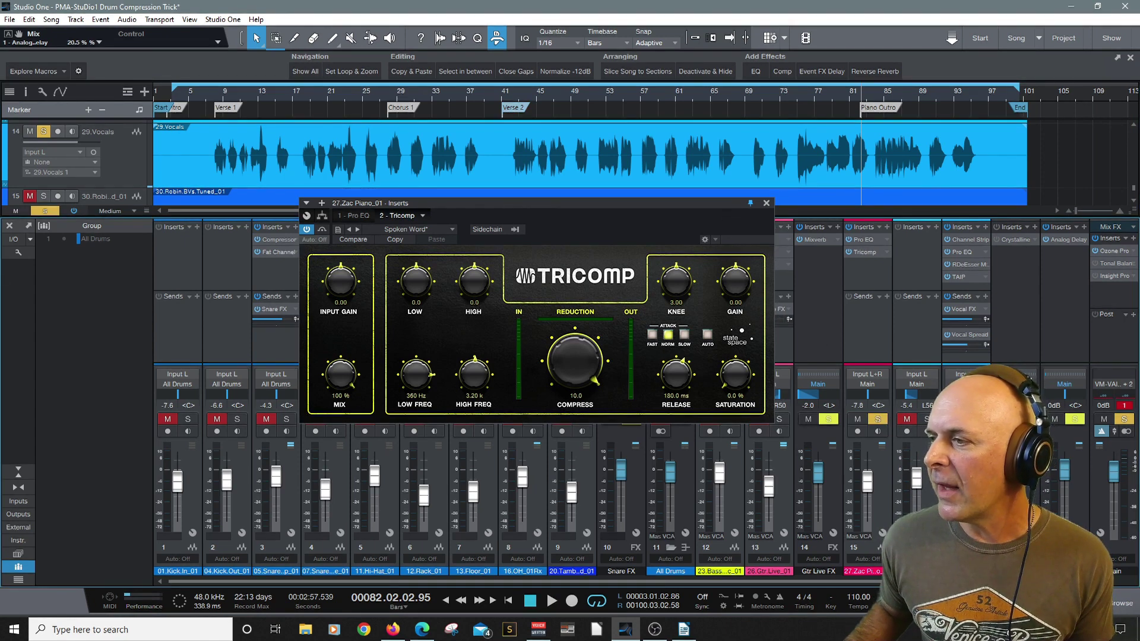
key("space")
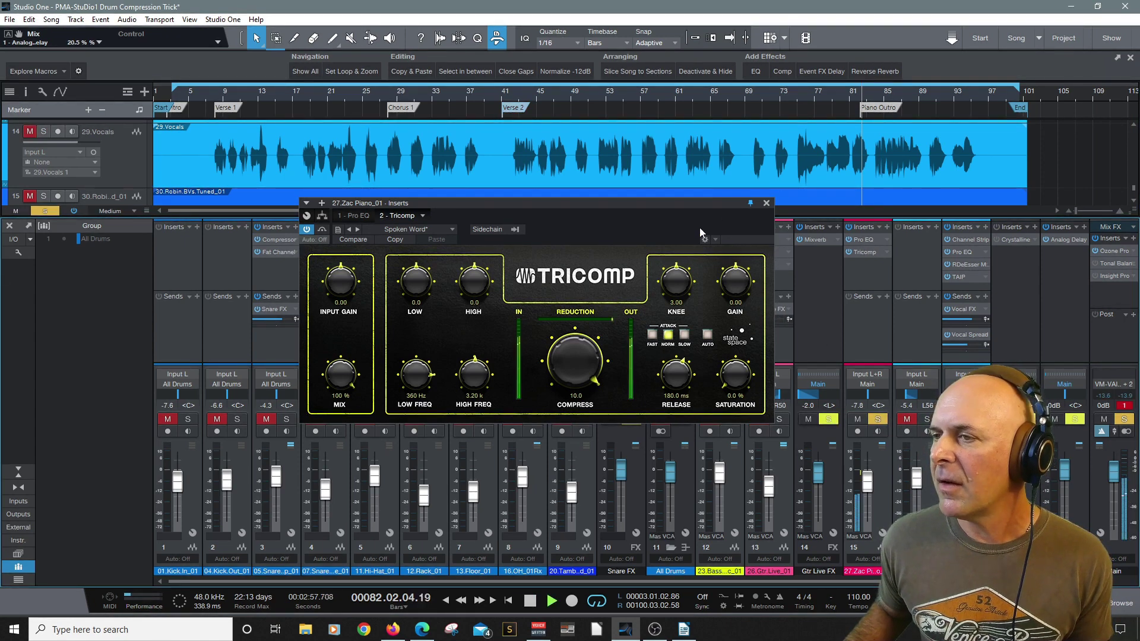
left_click_drag(683, 206, 734, 213)
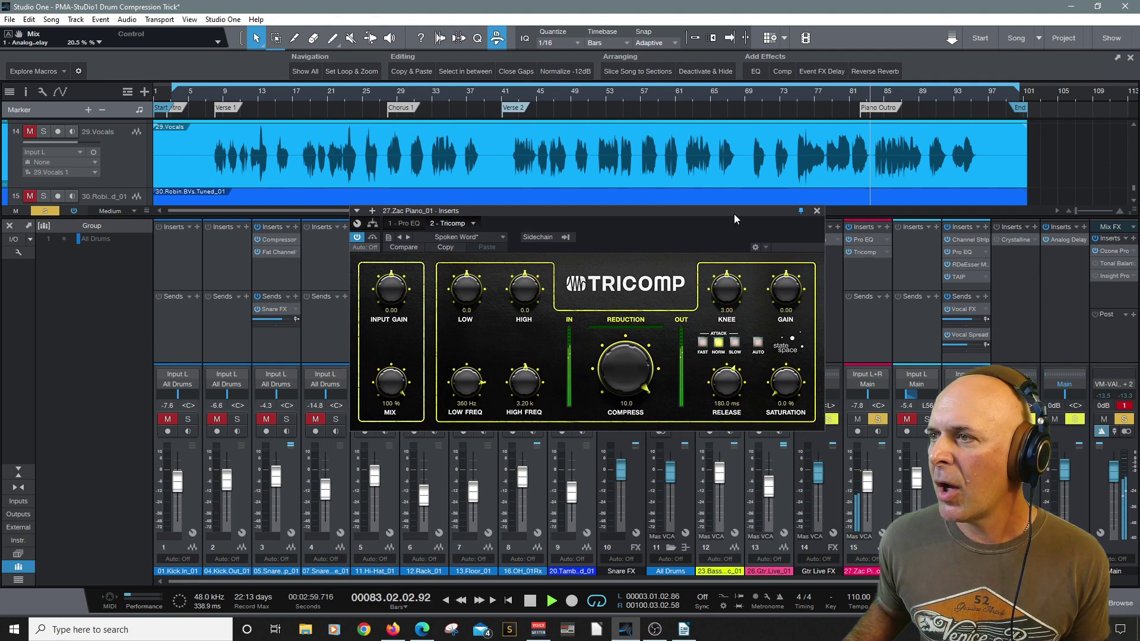
left_click(358, 237)
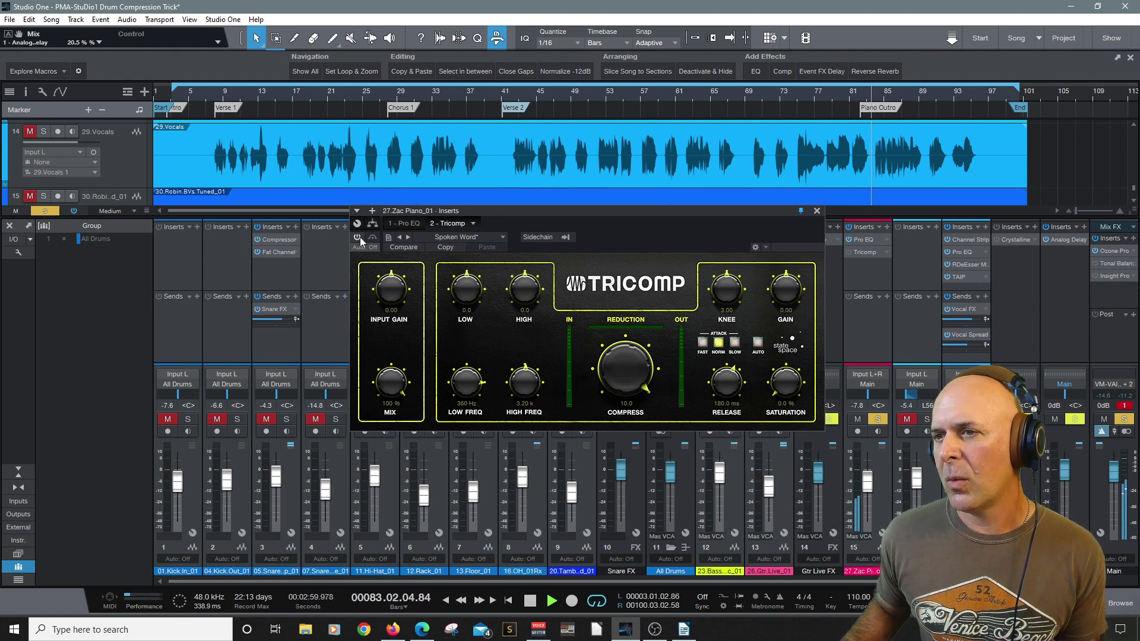
left_click(358, 236)
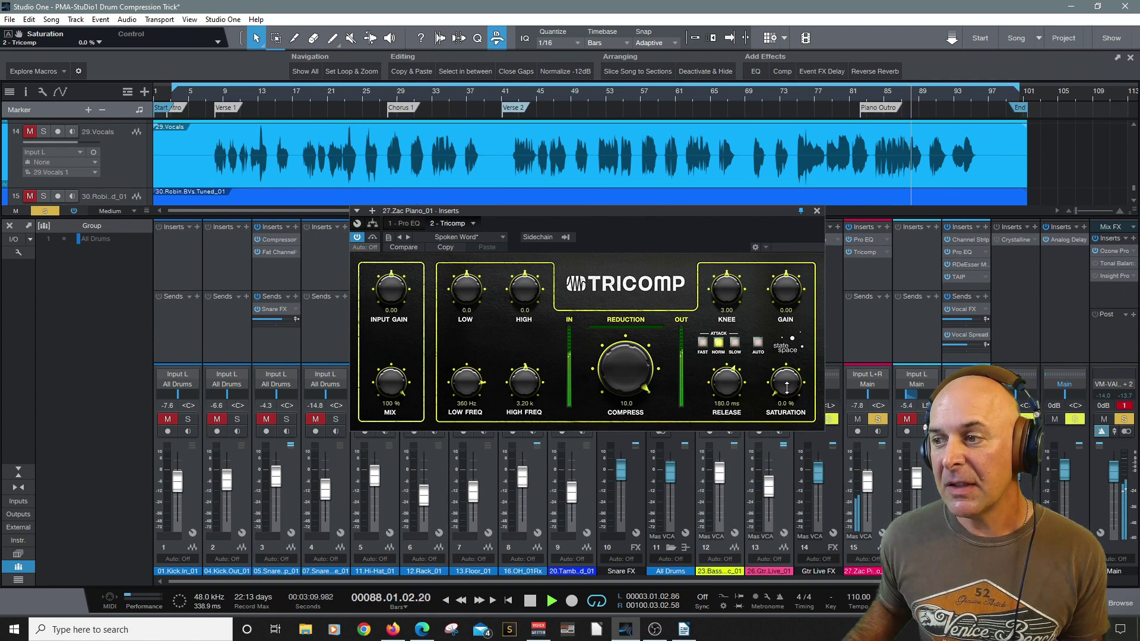
- Try the piano Tricomp's saturation and raise its high frequency to 5.35 k, auditioning
key("space")
left_click_drag(789, 393, 788, 371)
key("space")
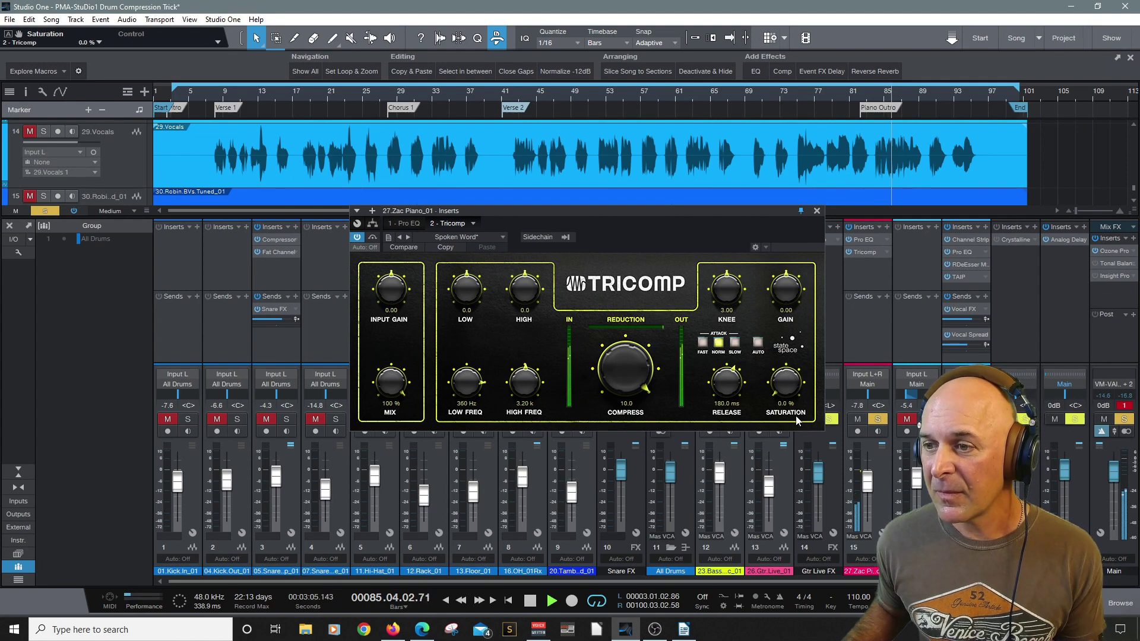
left_click_drag(532, 376, 537, 362)
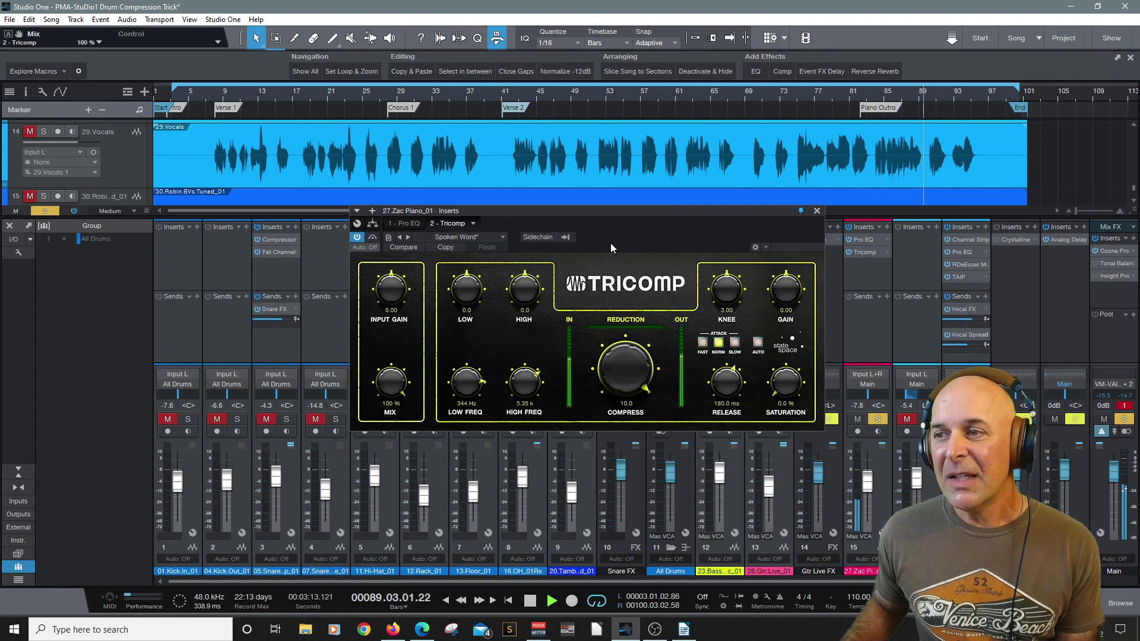
key("space")
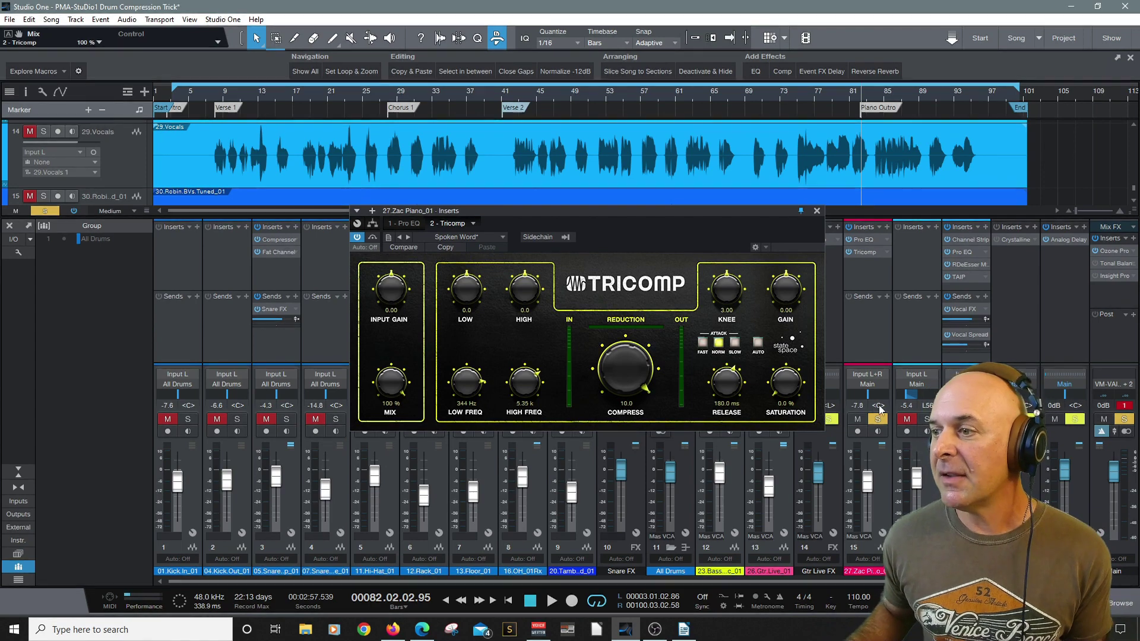
- Close the Tricomp and open the live guitar's Chorus window, placing it lower left
left_click(817, 212)
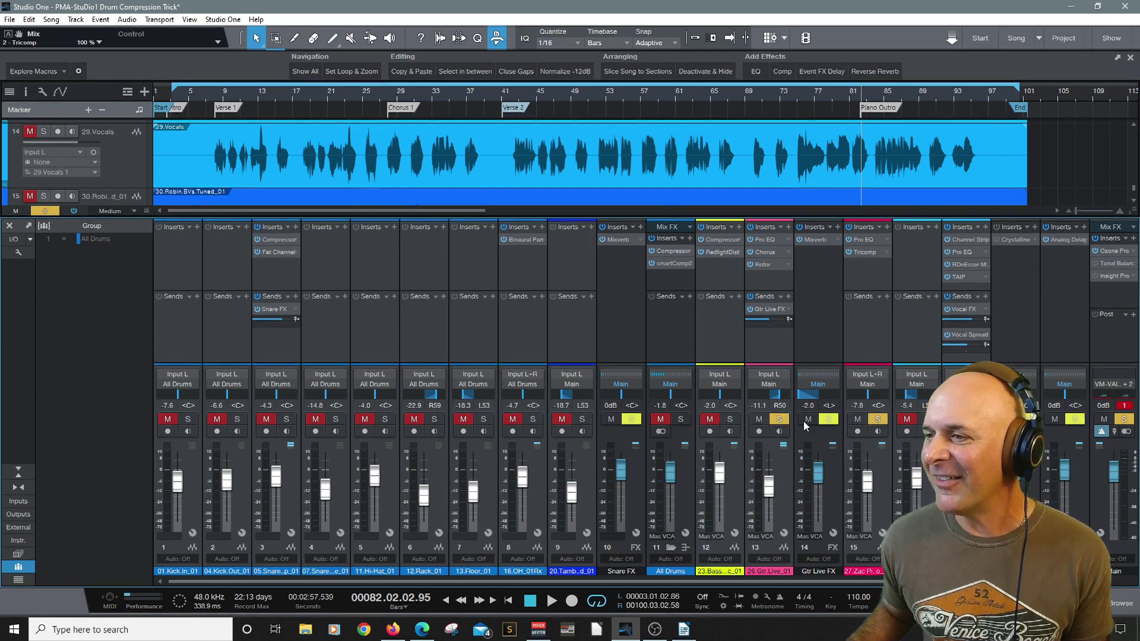
left_click(854, 442)
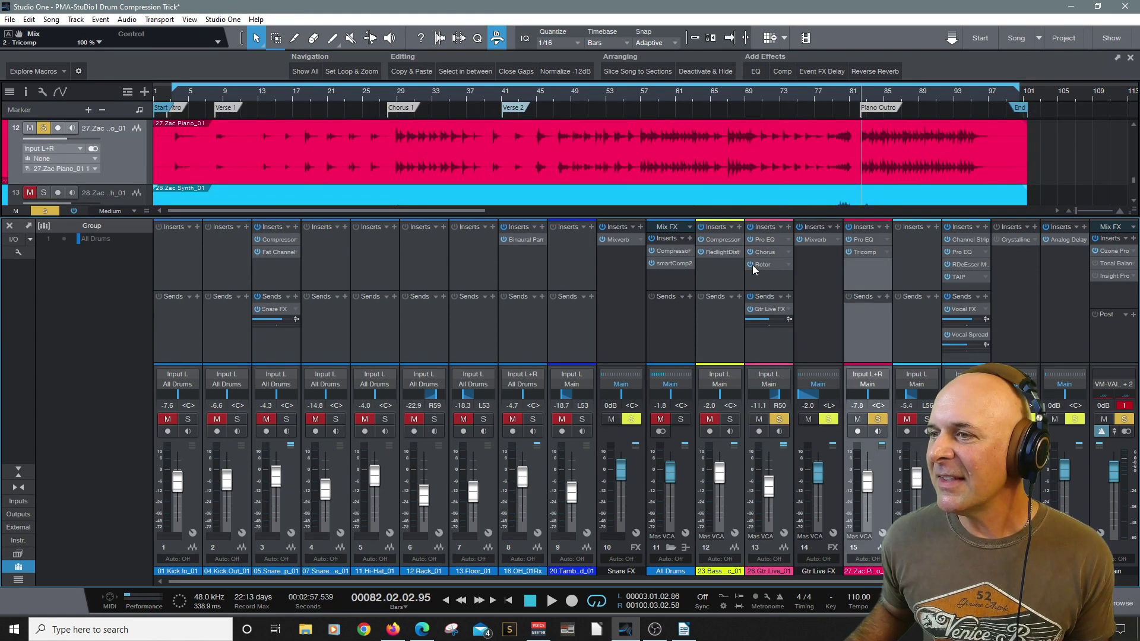
left_click(765, 252)
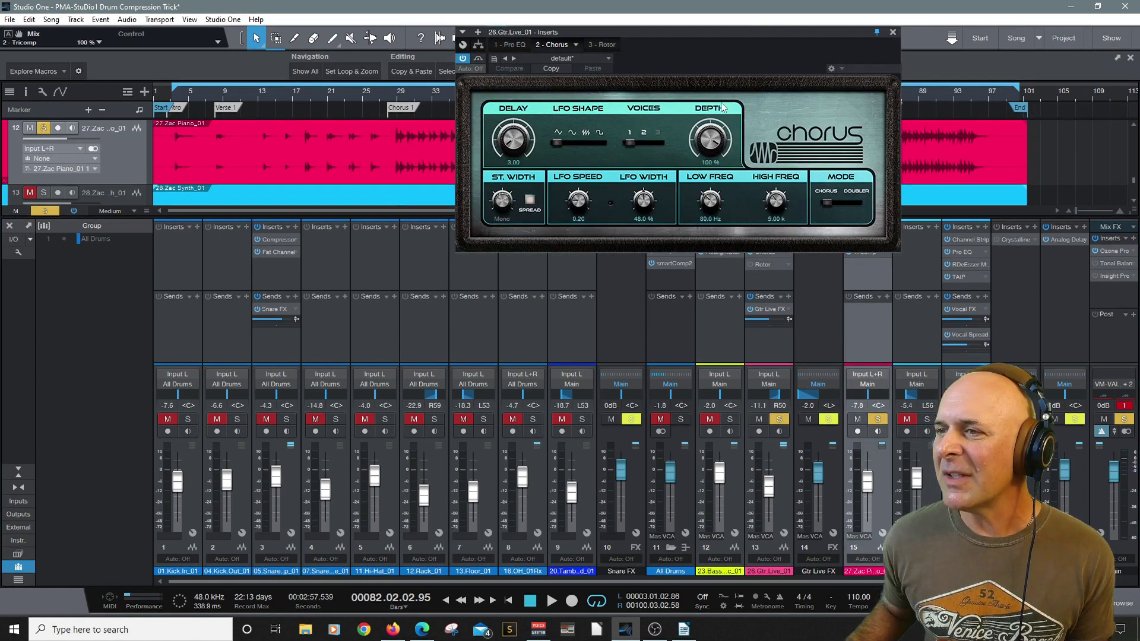
left_click_drag(696, 31, 509, 134)
- During playback, unsolo the piano, bypass the Chorus and raise the live guitar to -6.9 dB
key("space")
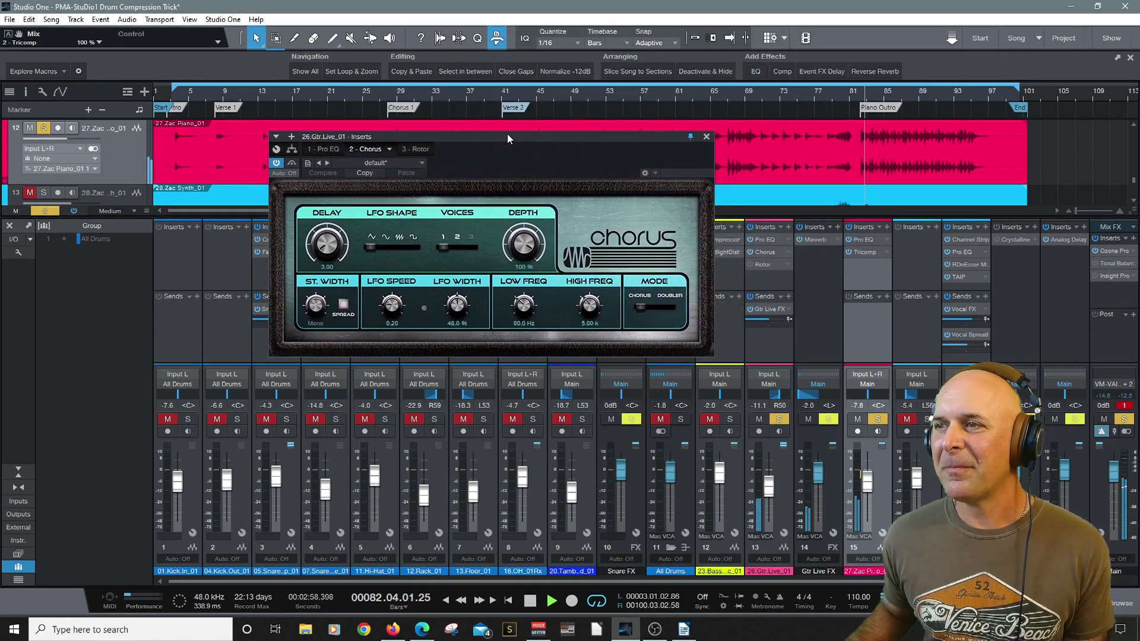
left_click(878, 419)
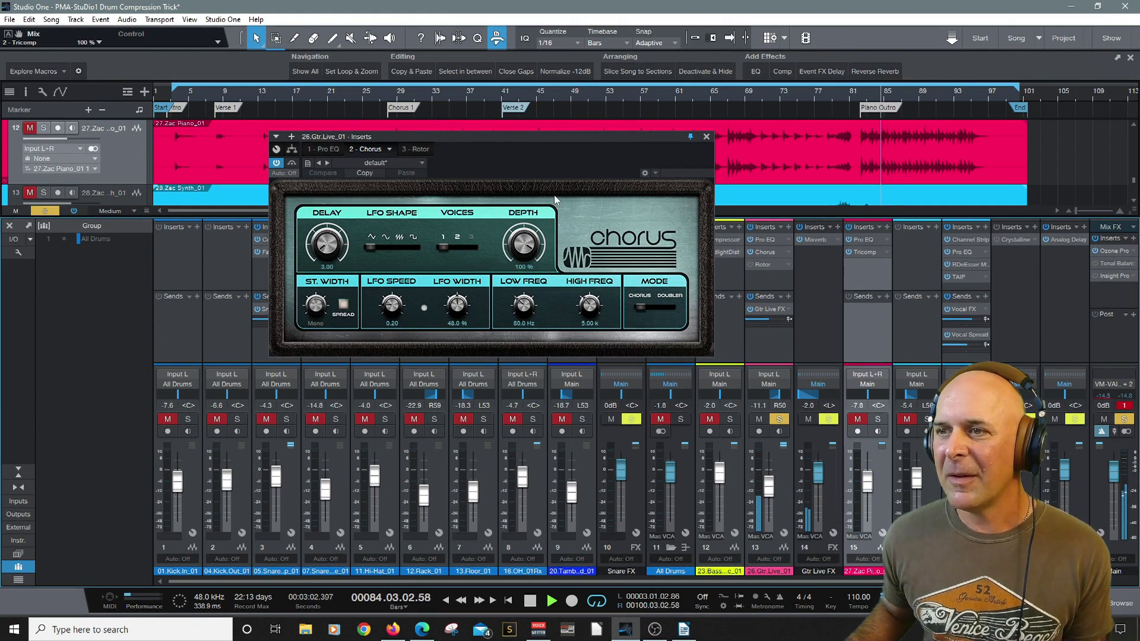
left_click_drag(519, 140, 542, 169)
left_click(300, 191)
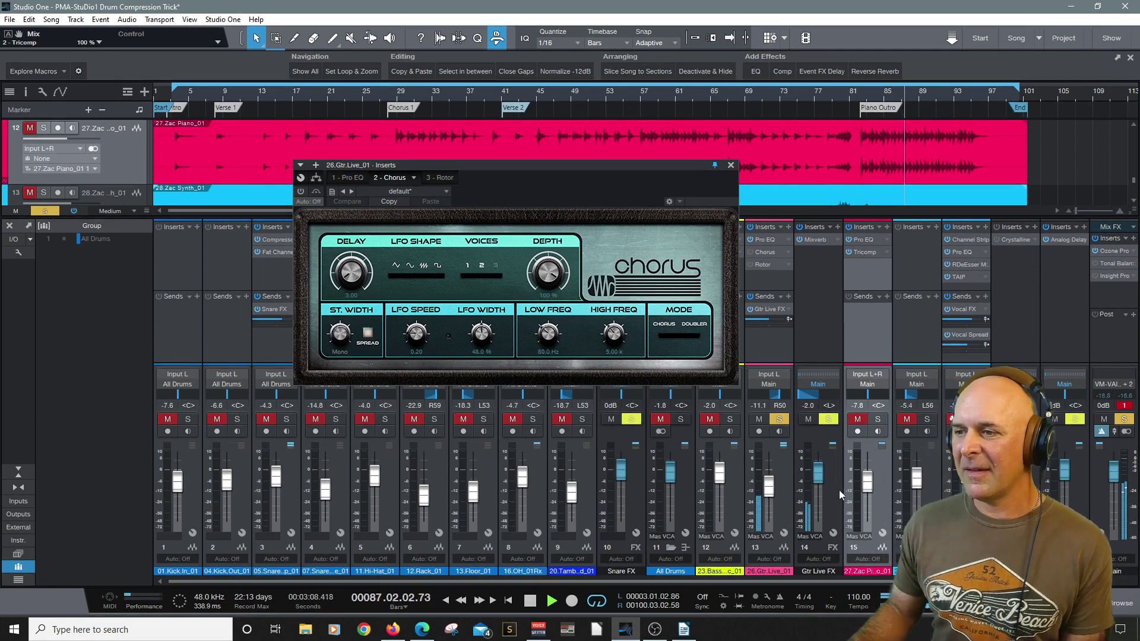
left_click_drag(773, 496, 768, 491)
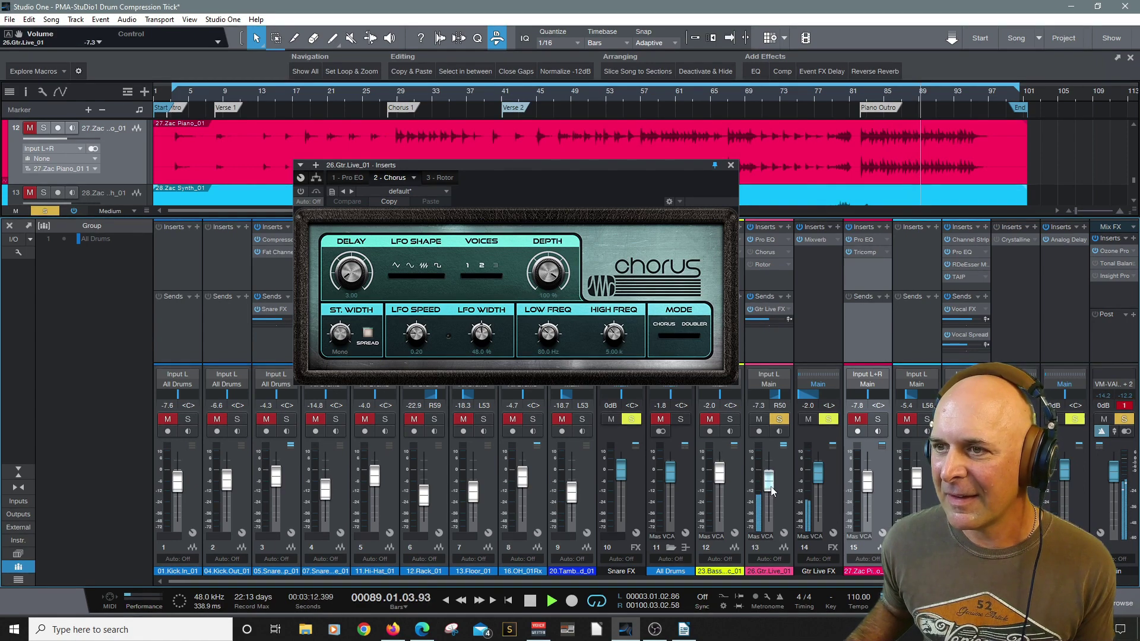
- Bypass the Mixverb on channel 14, audition, then switch the Chorus back on
key("space")
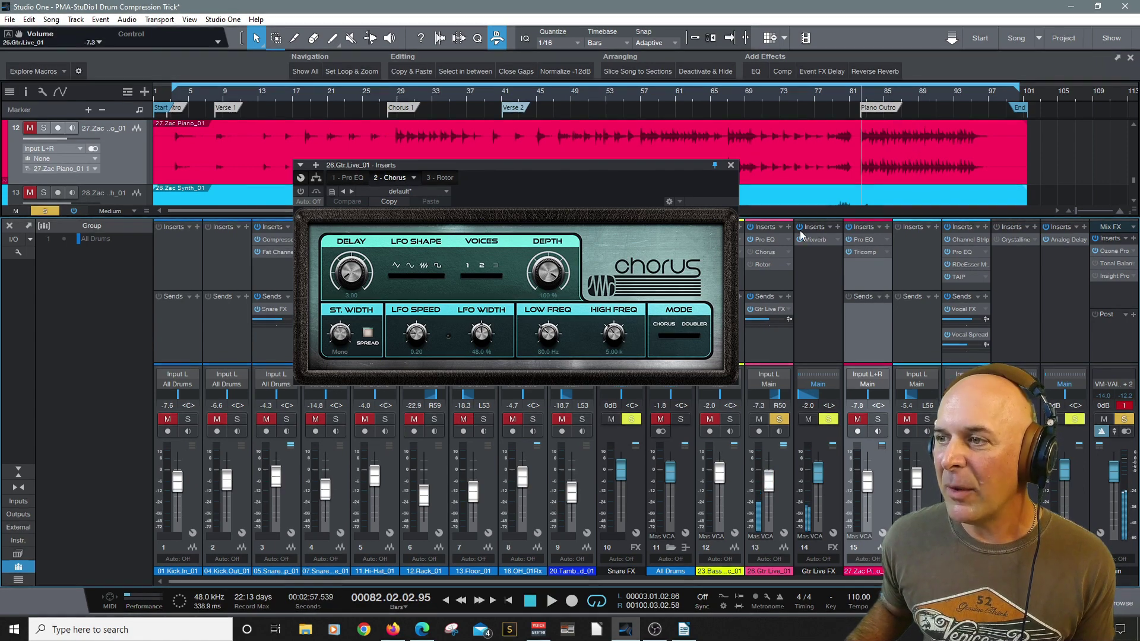
left_click(800, 226)
key("space")
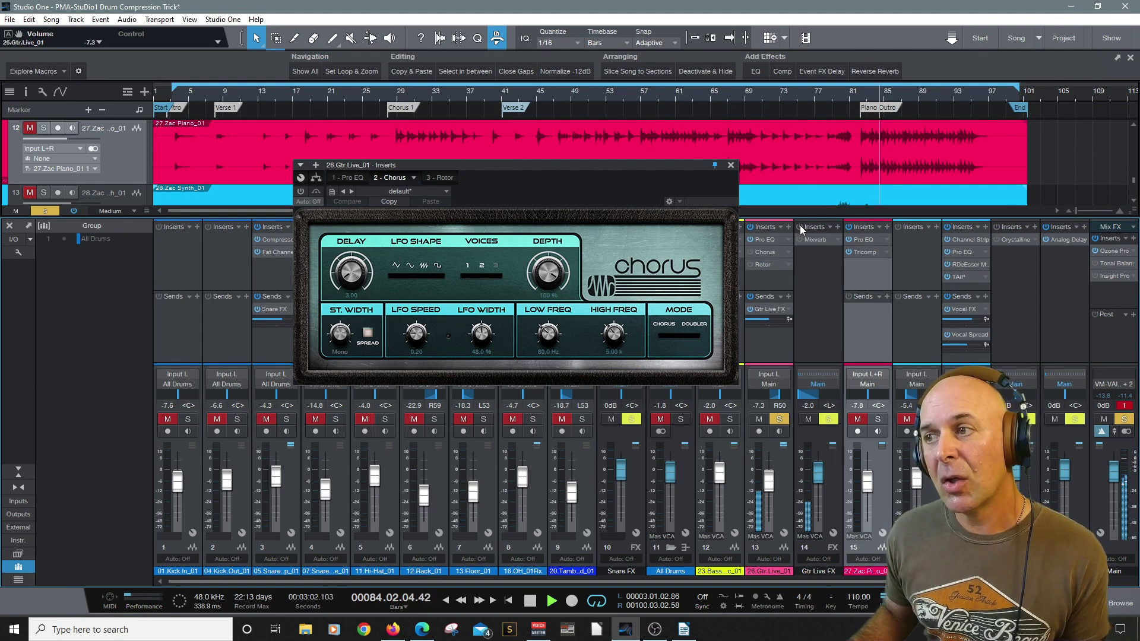
key("space")
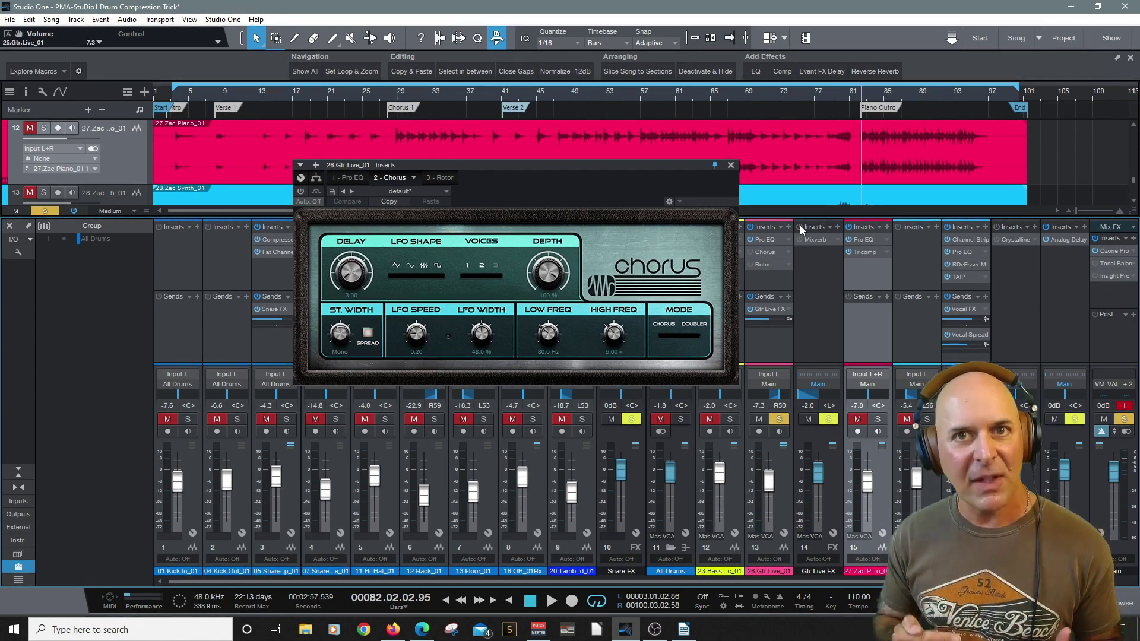
left_click(301, 192)
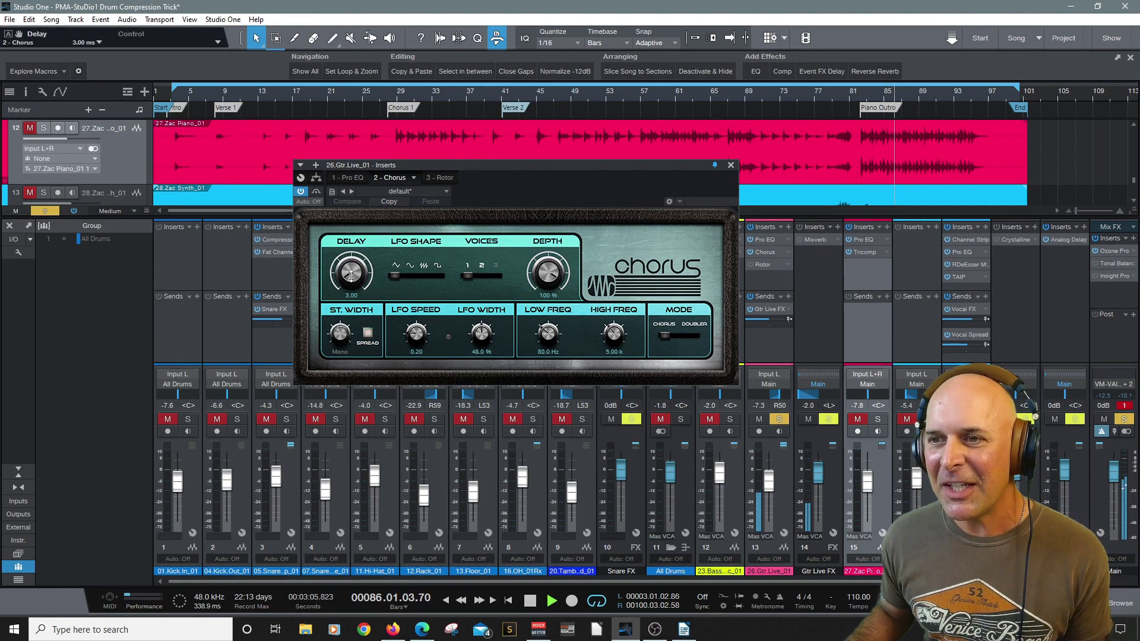
- Lengthen the Chorus delay, set depth to 79.5%, enable Spread and speed the LFO to 0.30 Hz
left_click_drag(350, 267, 354, 273)
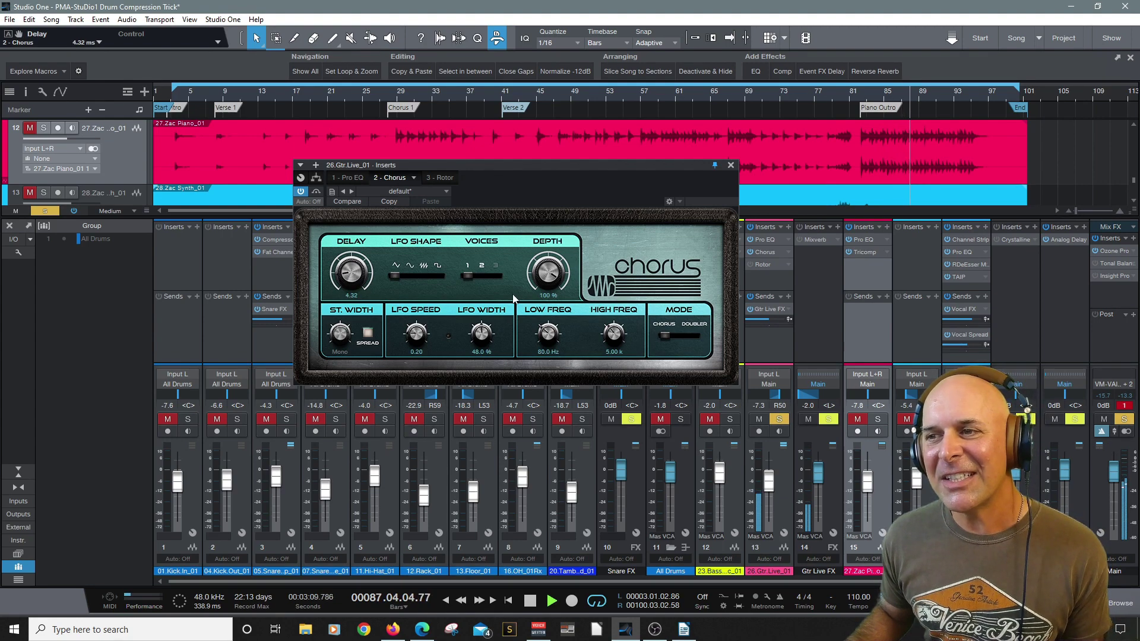
left_click_drag(533, 382, 524, 334)
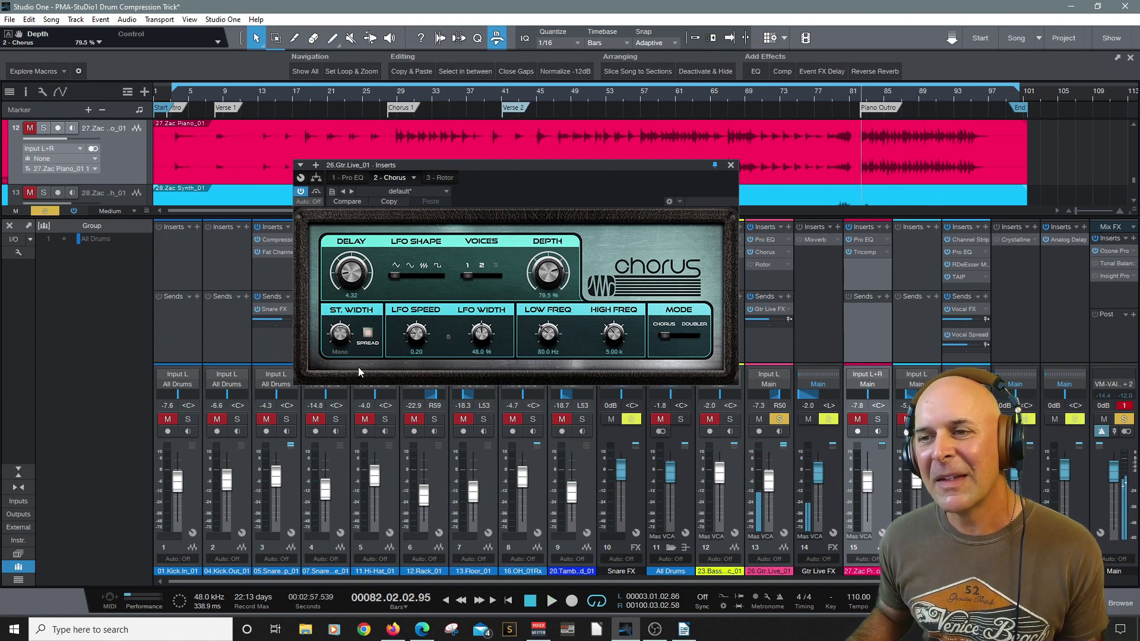
left_click(368, 334)
key("space")
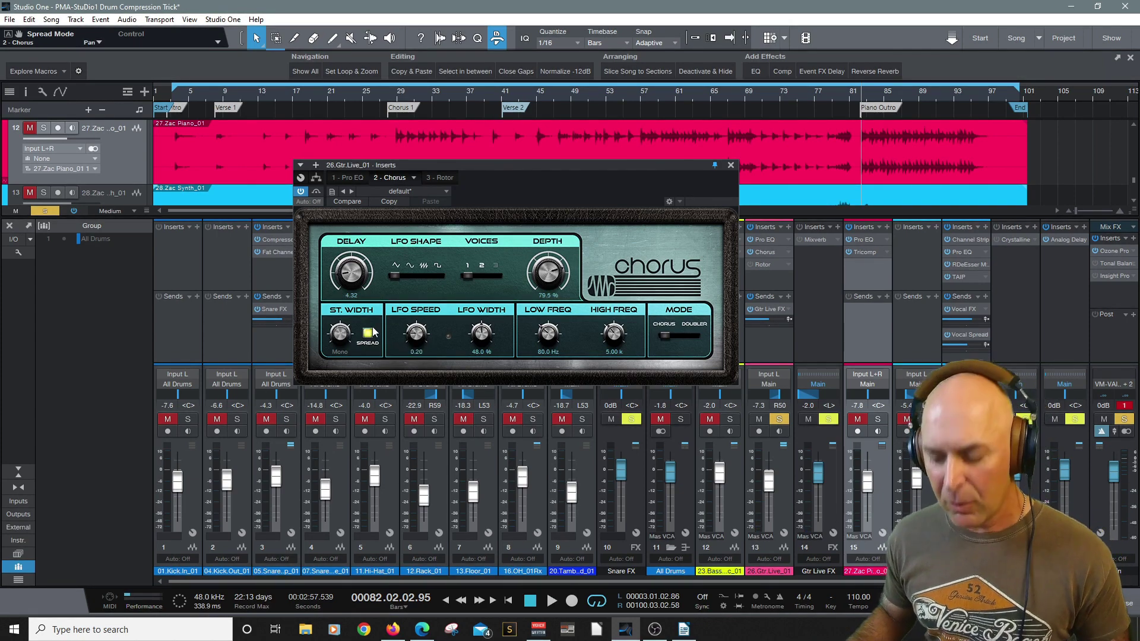
key("space")
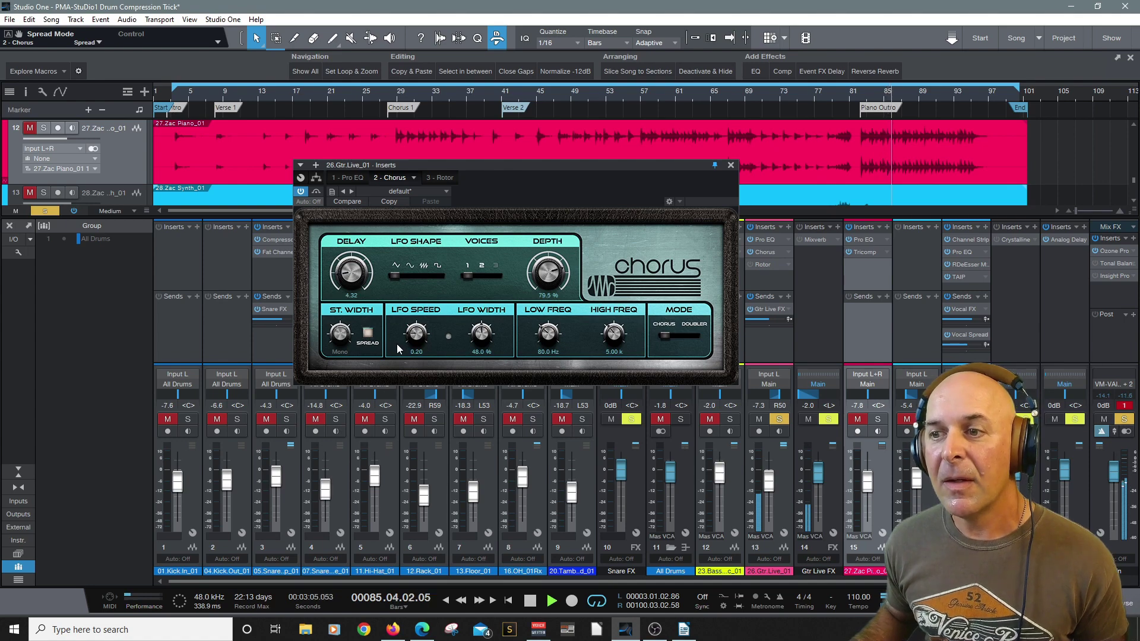
key("space")
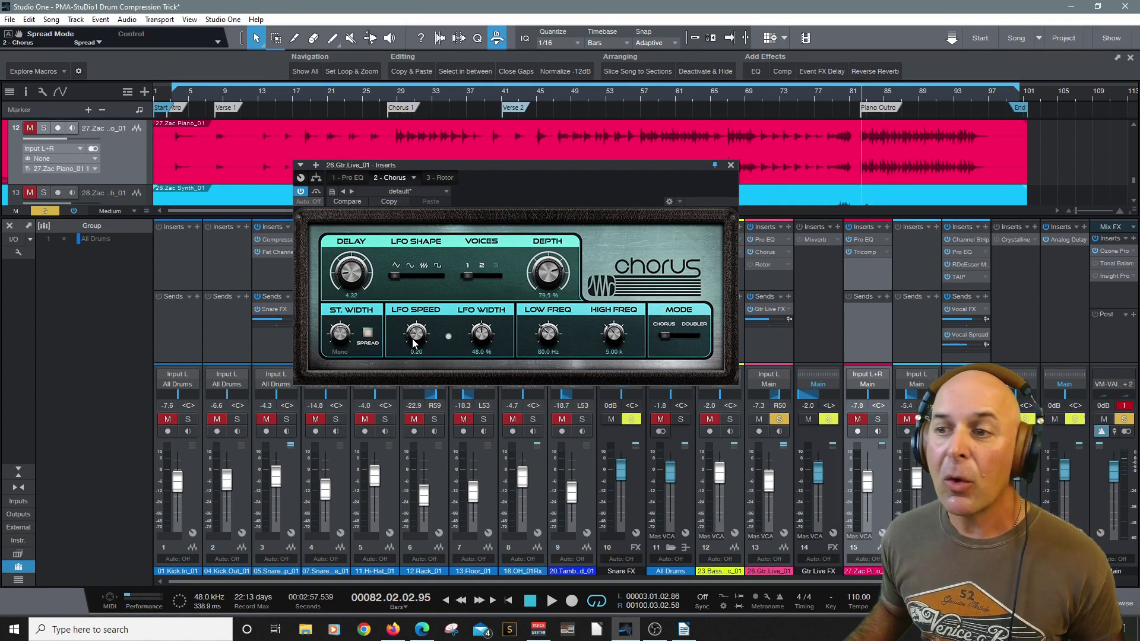
left_click_drag(418, 336, 423, 264)
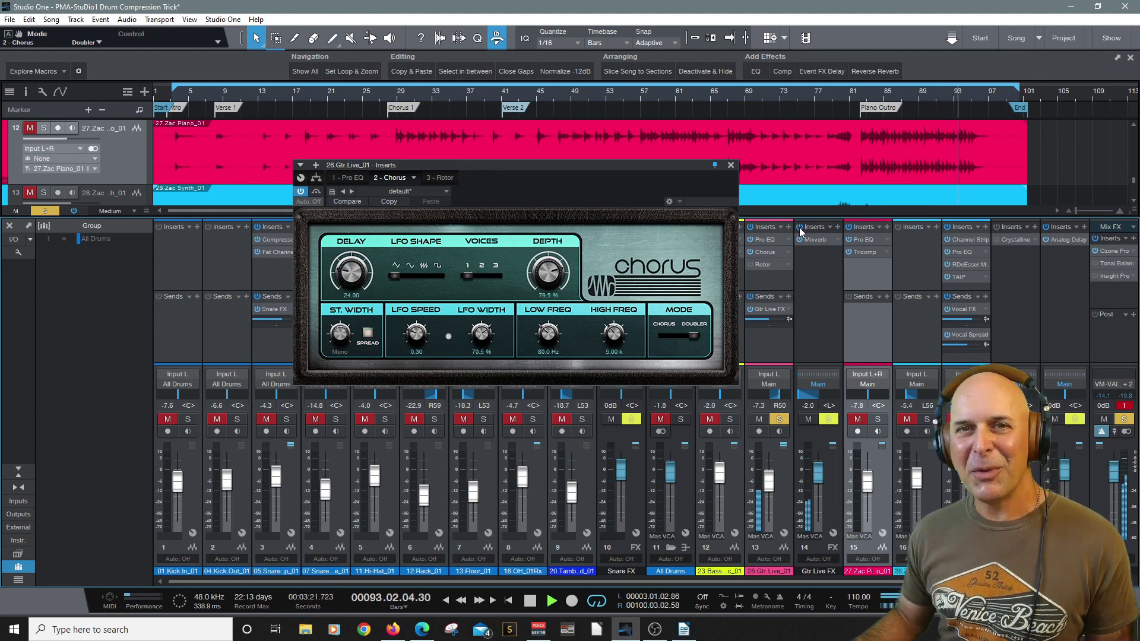
key("space")
- Close the Chorus, place the guitar's Rotor window above the mixer, and unsolo the guitar during playback
left_click(731, 166)
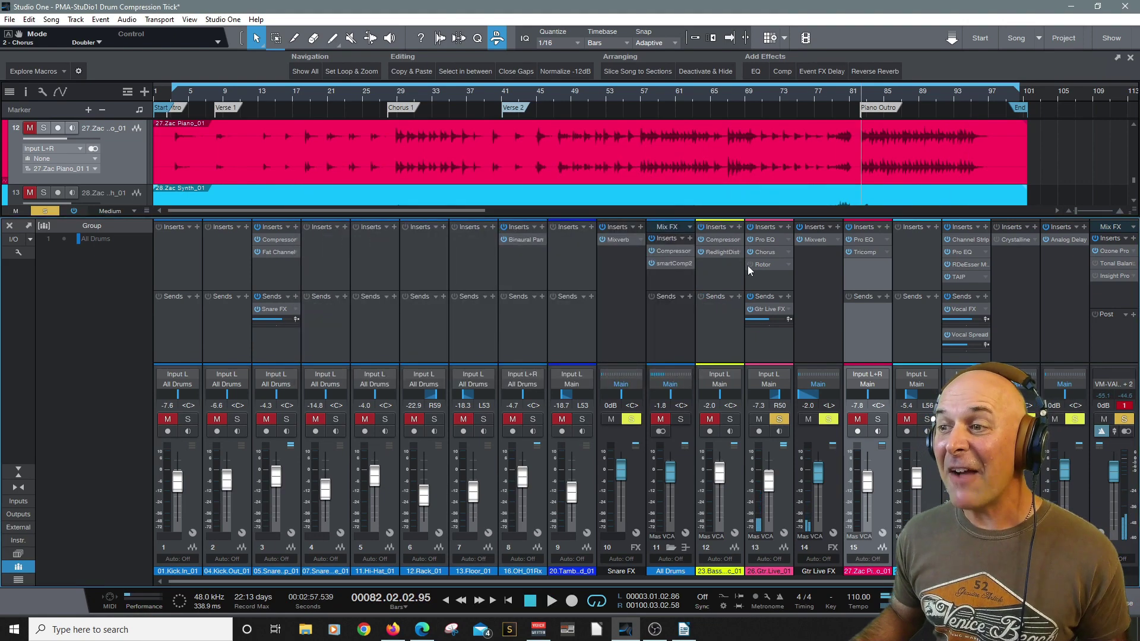
left_click(761, 265)
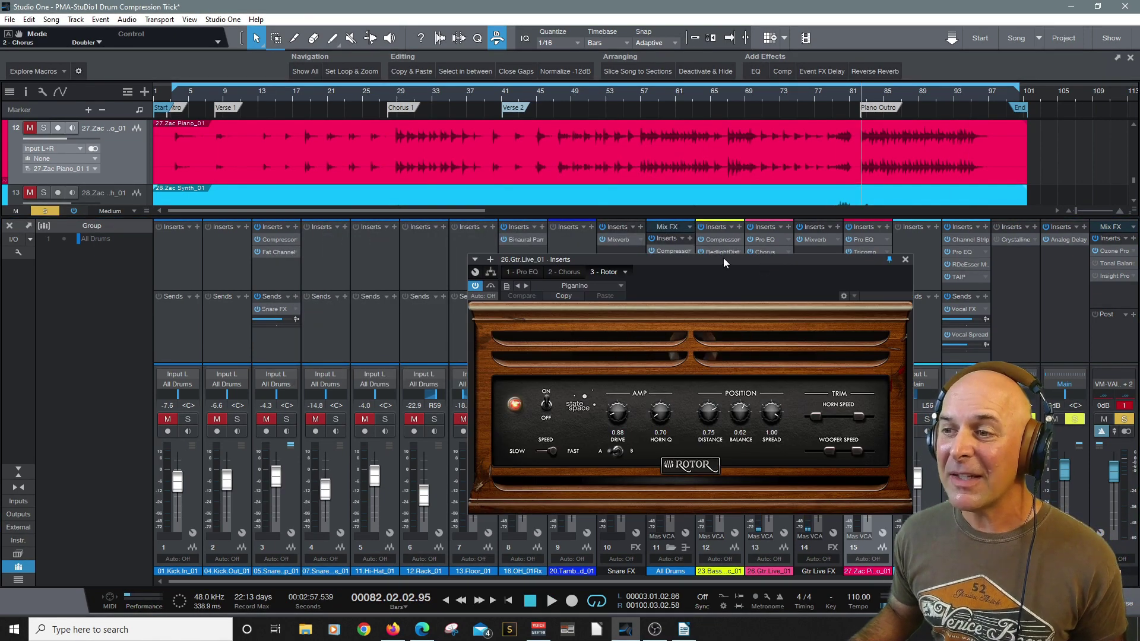
left_click_drag(723, 258, 543, 137)
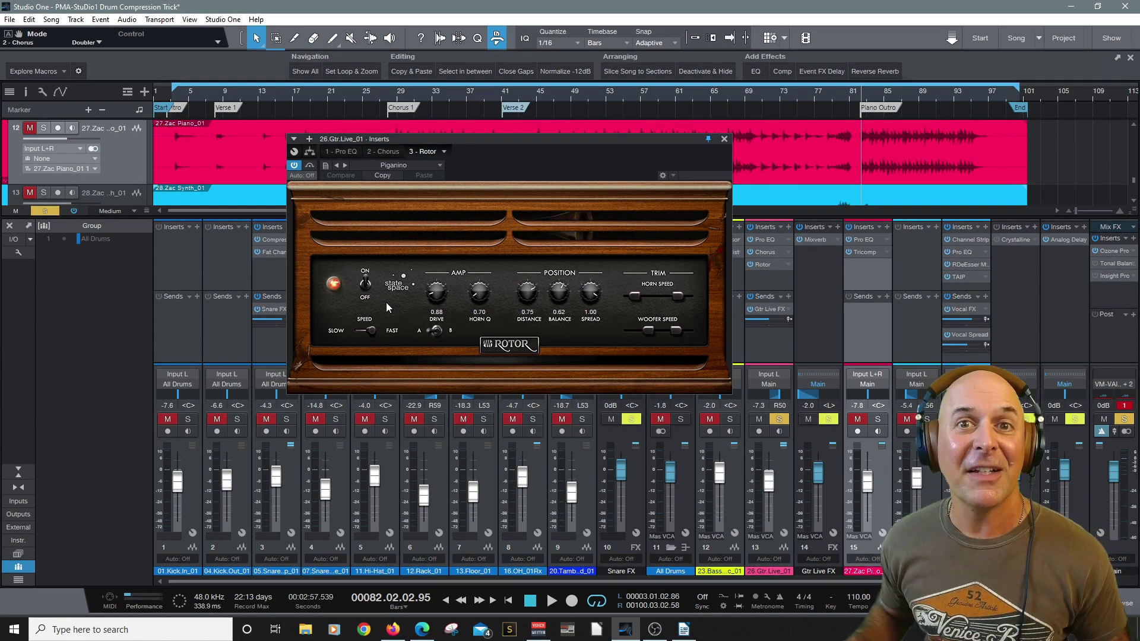
mouse_move(572, 143)
left_mouse_down()
mouse_move(508, 152)
mouse_move(473, 138)
mouse_move(579, 144)
left_mouse_up()
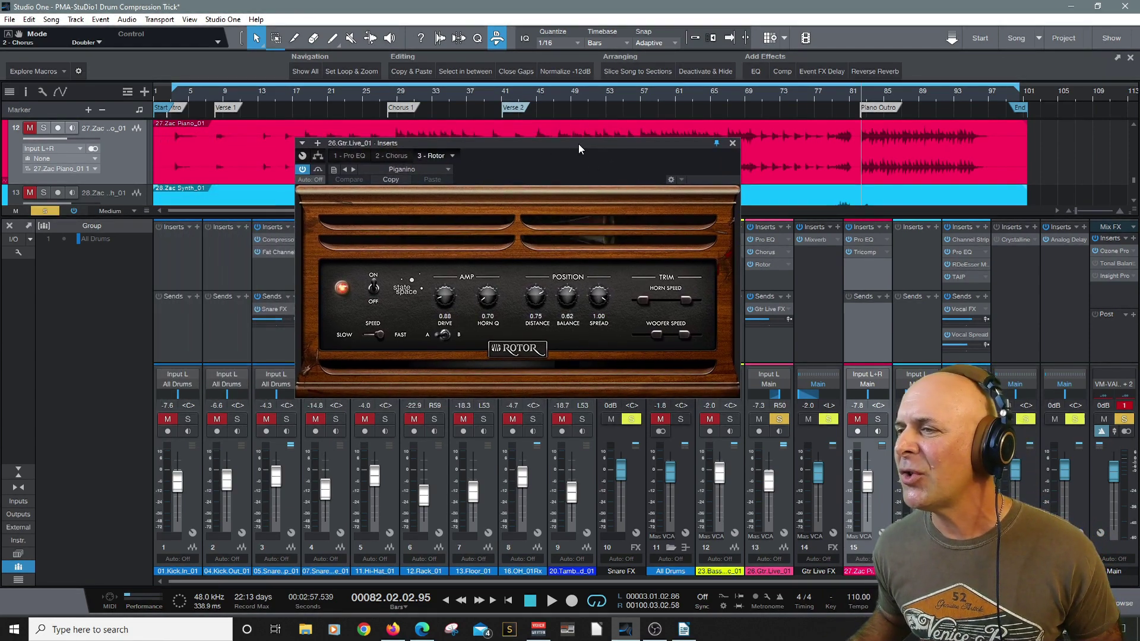
key("space")
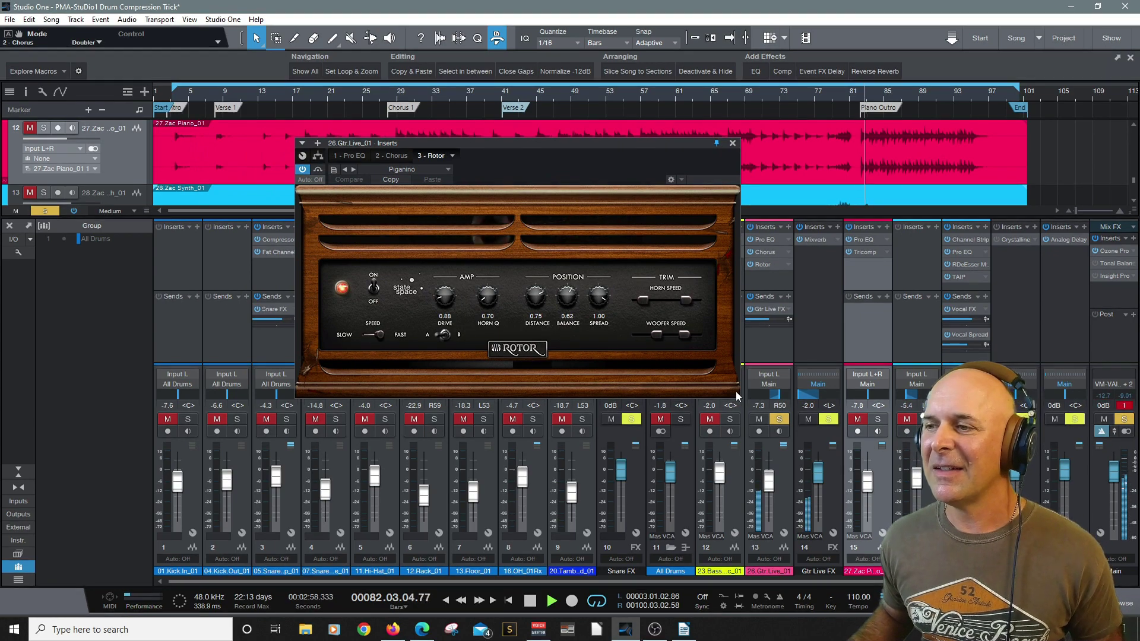
left_click(779, 420)
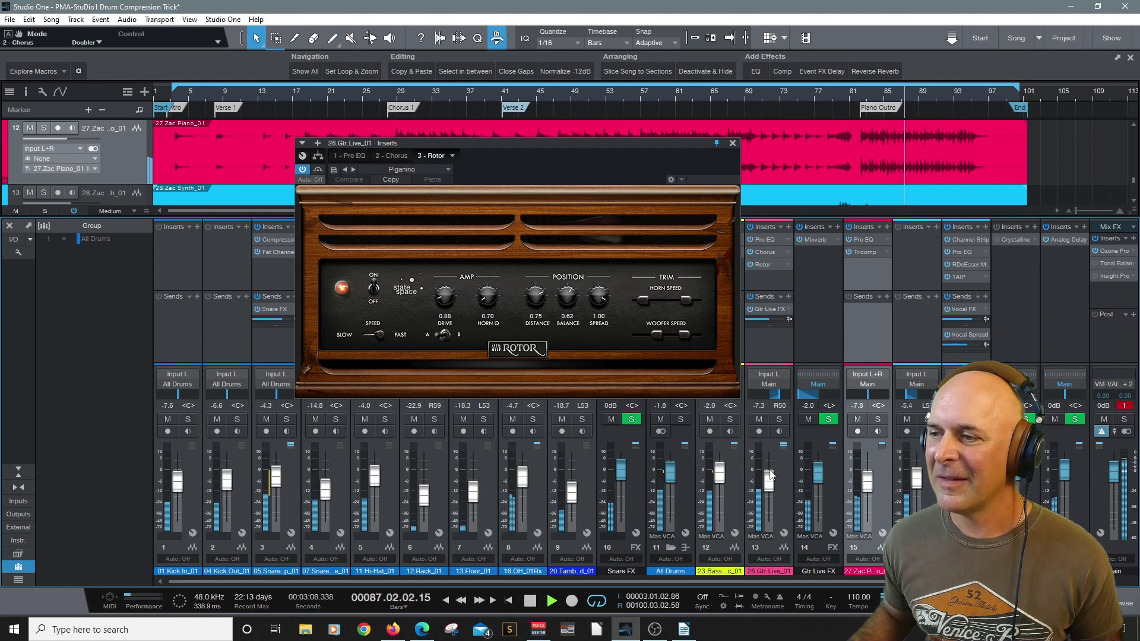
- Set the guitar fader to -9.5 dB, stop playback and switch the Rotor speed to slow (Chorale)
left_click_drag(769, 478, 771, 487)
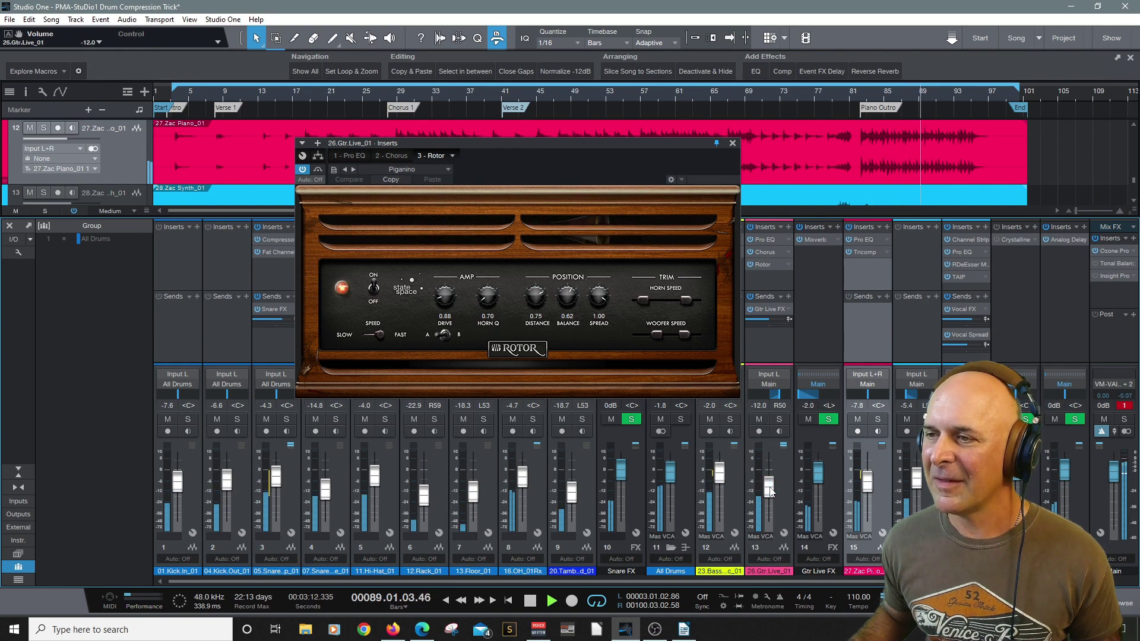
left_click_drag(770, 491, 772, 489)
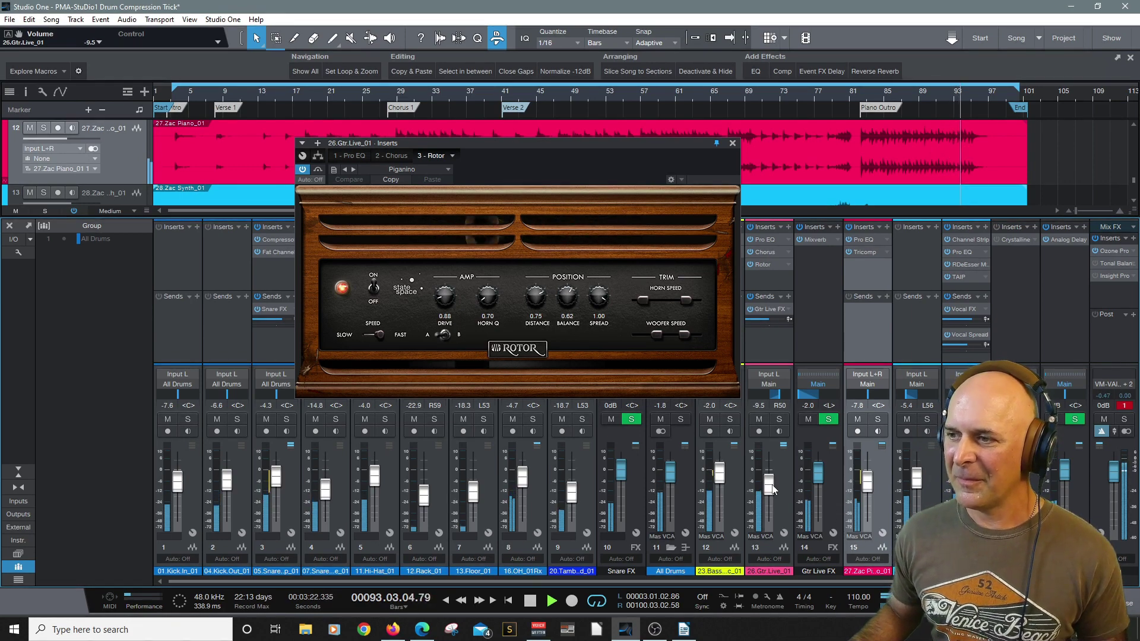
left_click(531, 601)
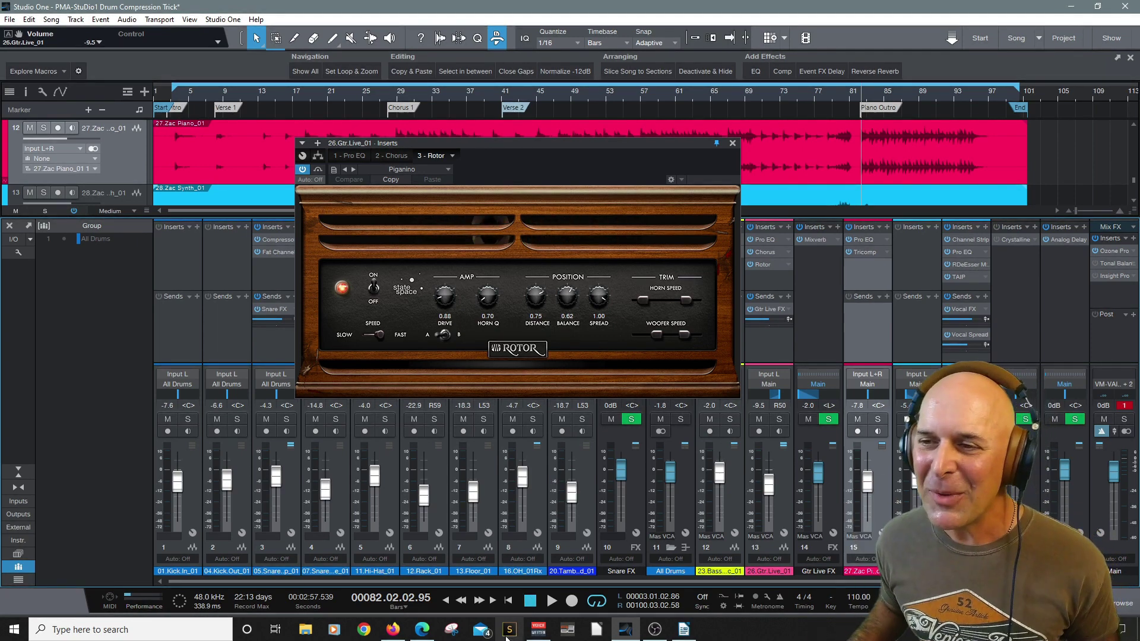
left_click(366, 334)
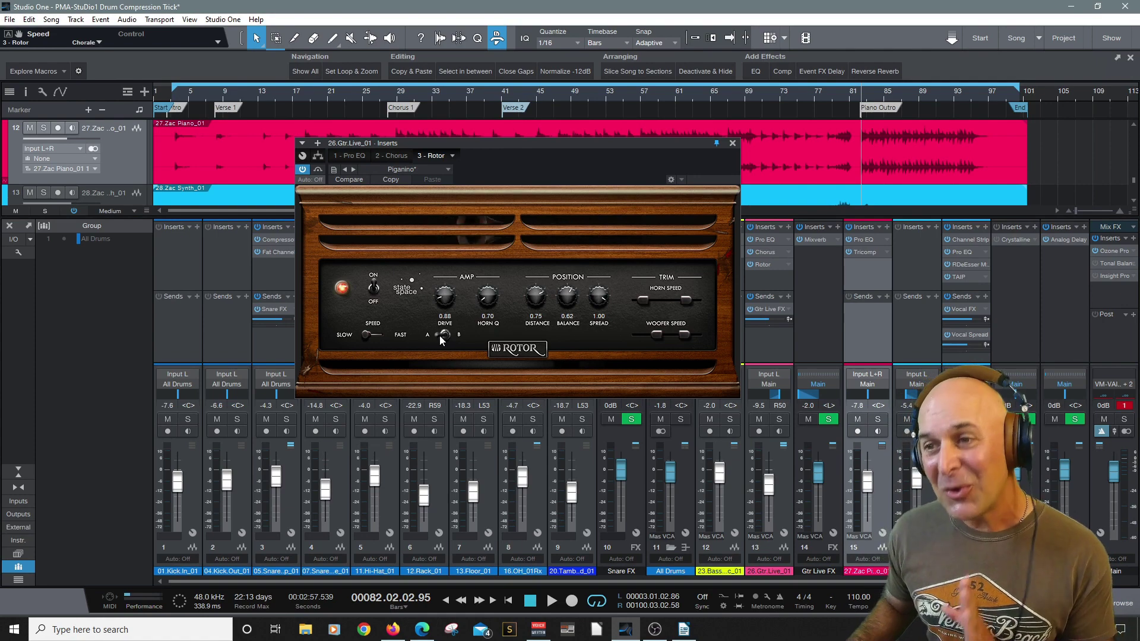
- Load the Rotor's Musty Woofer preset and solo the guitar channel
left_click(415, 169)
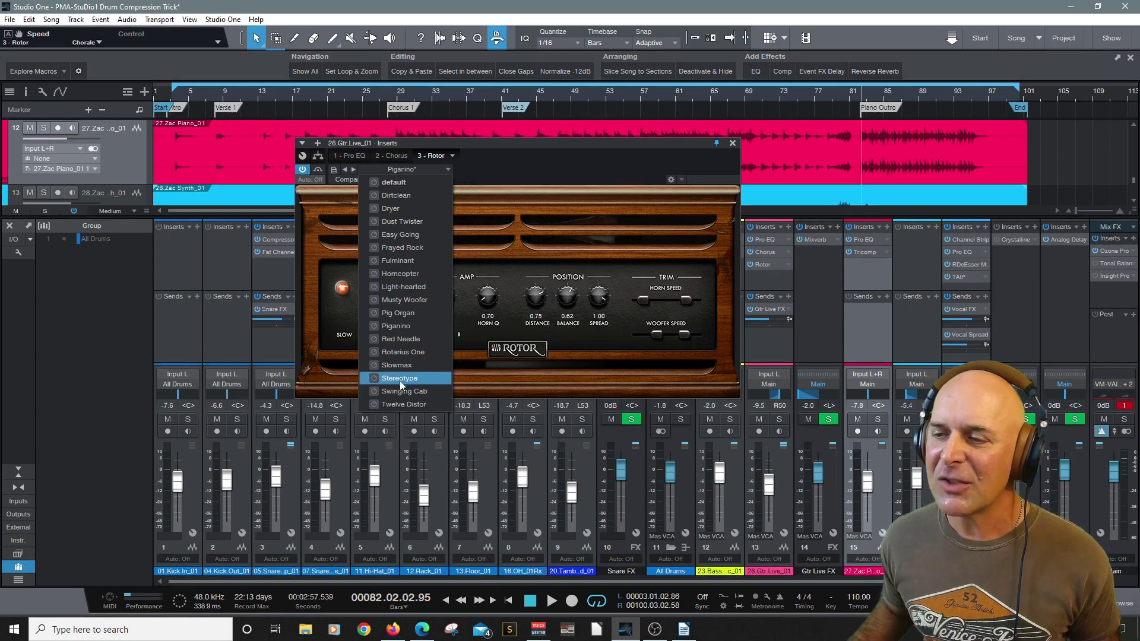
left_click(415, 302)
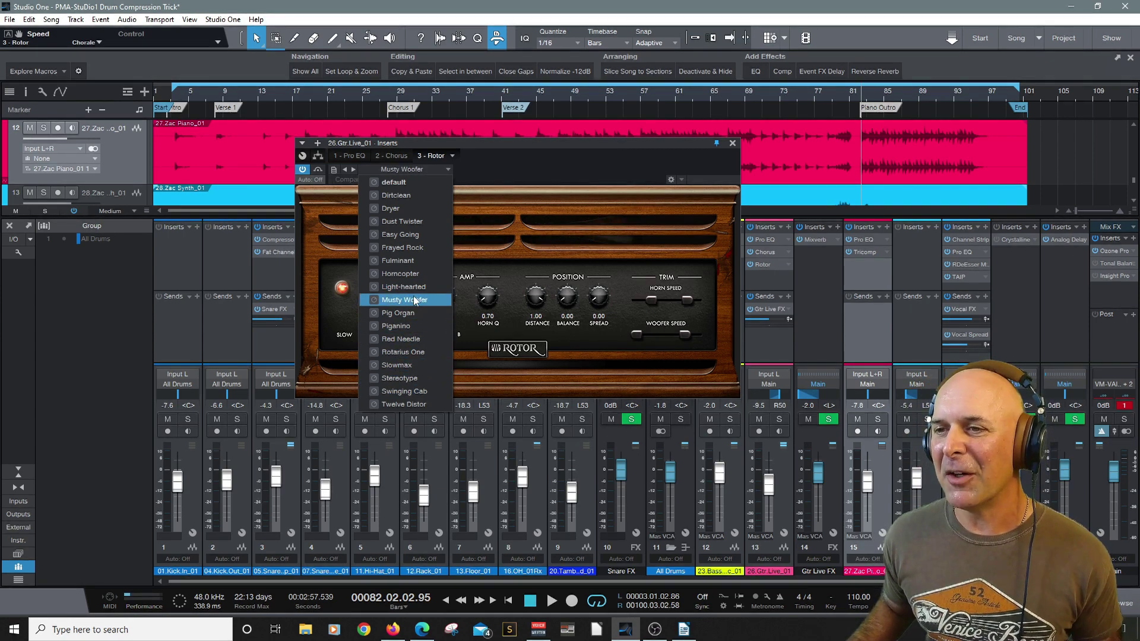
left_click(771, 416)
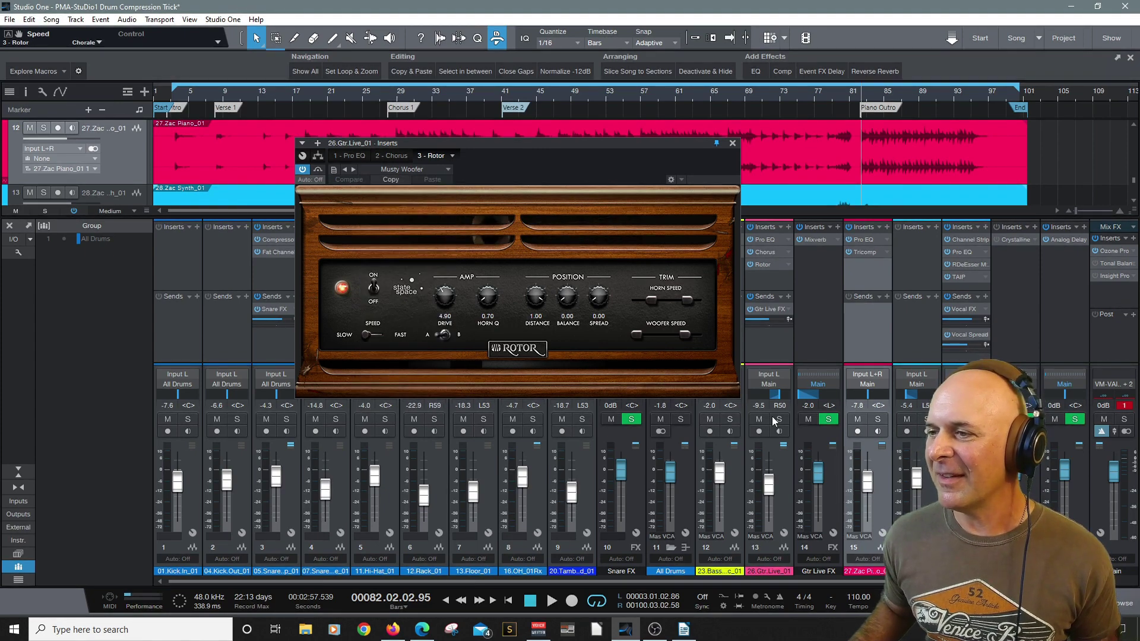
left_click(779, 418)
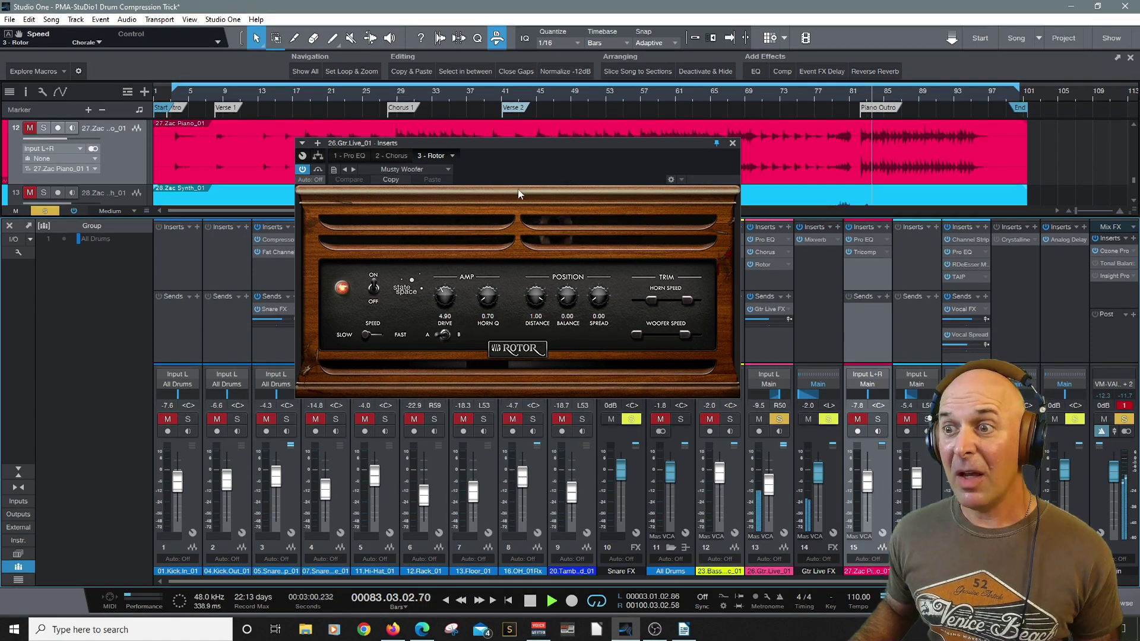
- Audition the Frayed Rock and Red Needle presets, settle on Slowmax, and stop playback
left_click(424, 169)
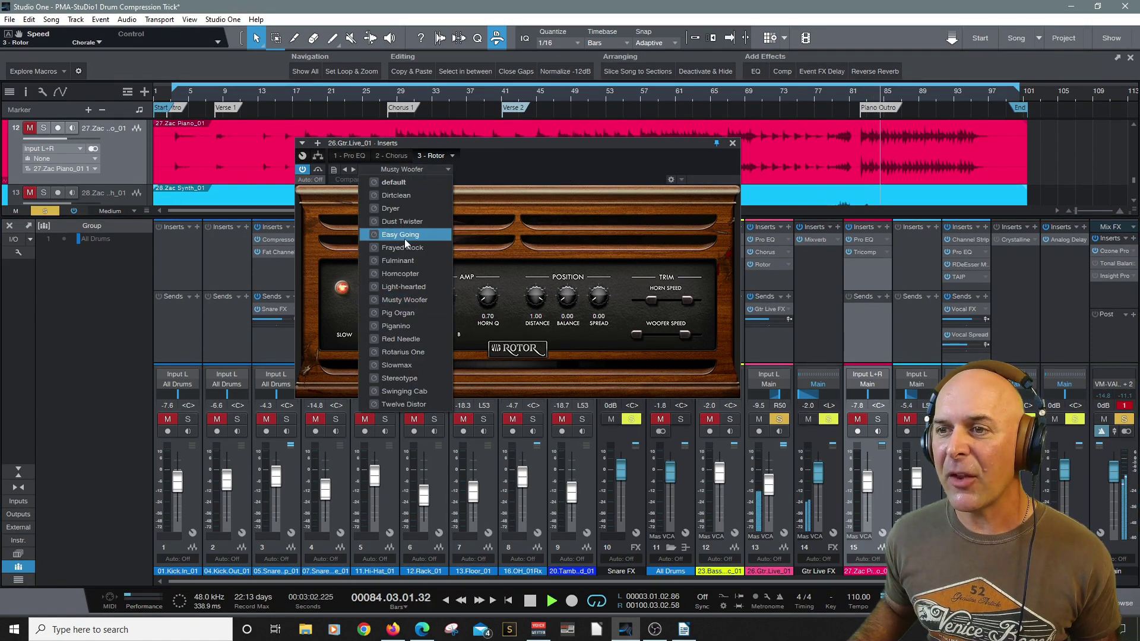
left_click(425, 247)
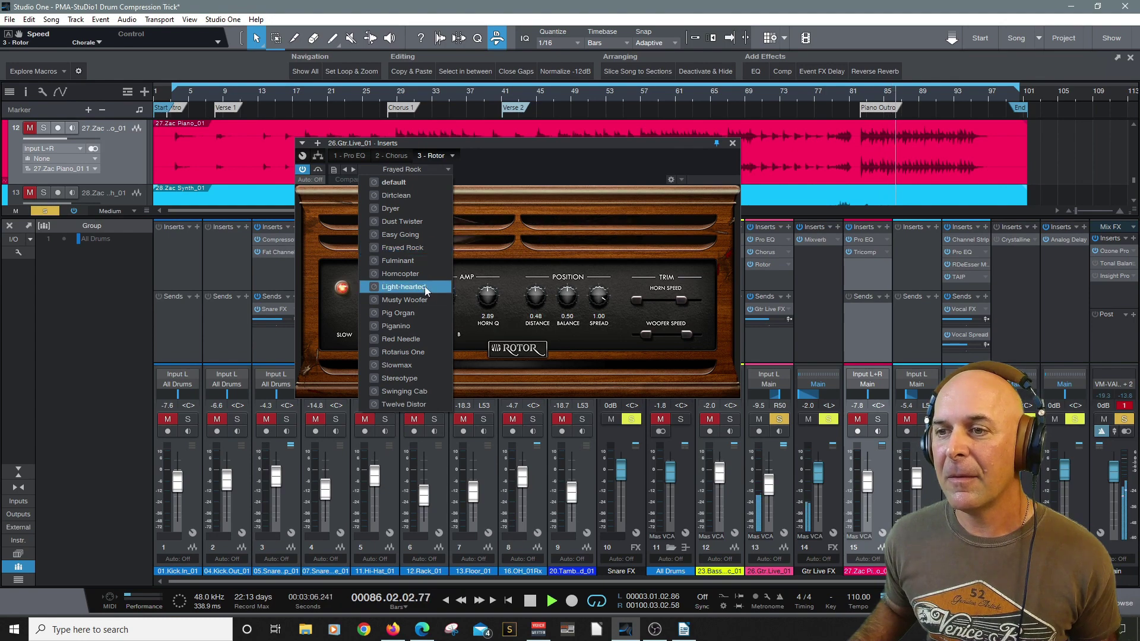
left_click(410, 339)
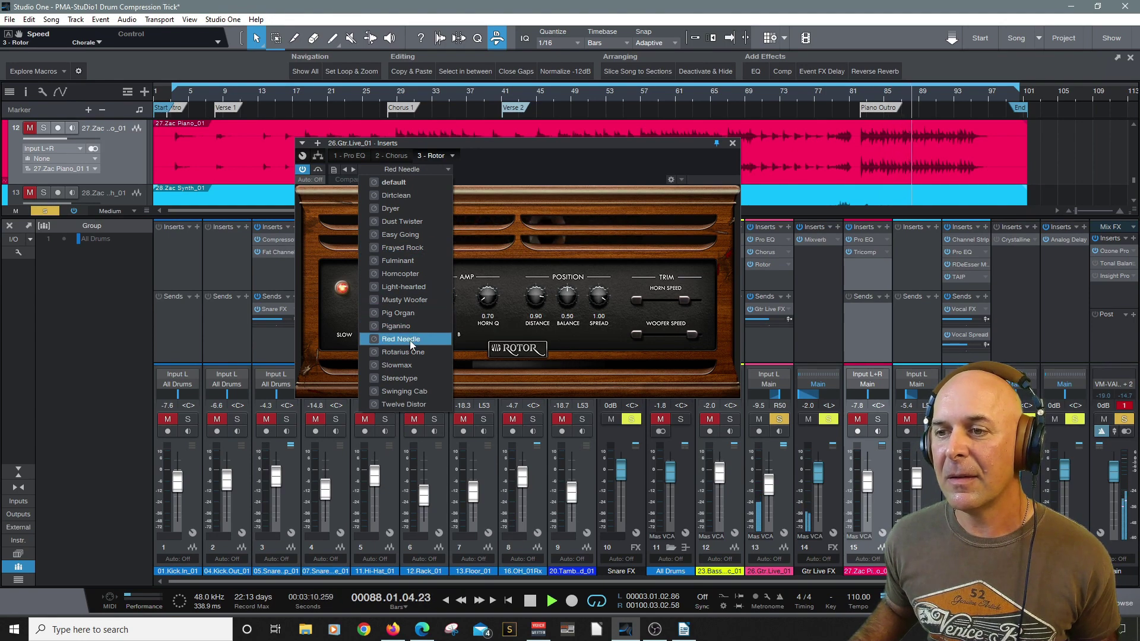
left_click(399, 366)
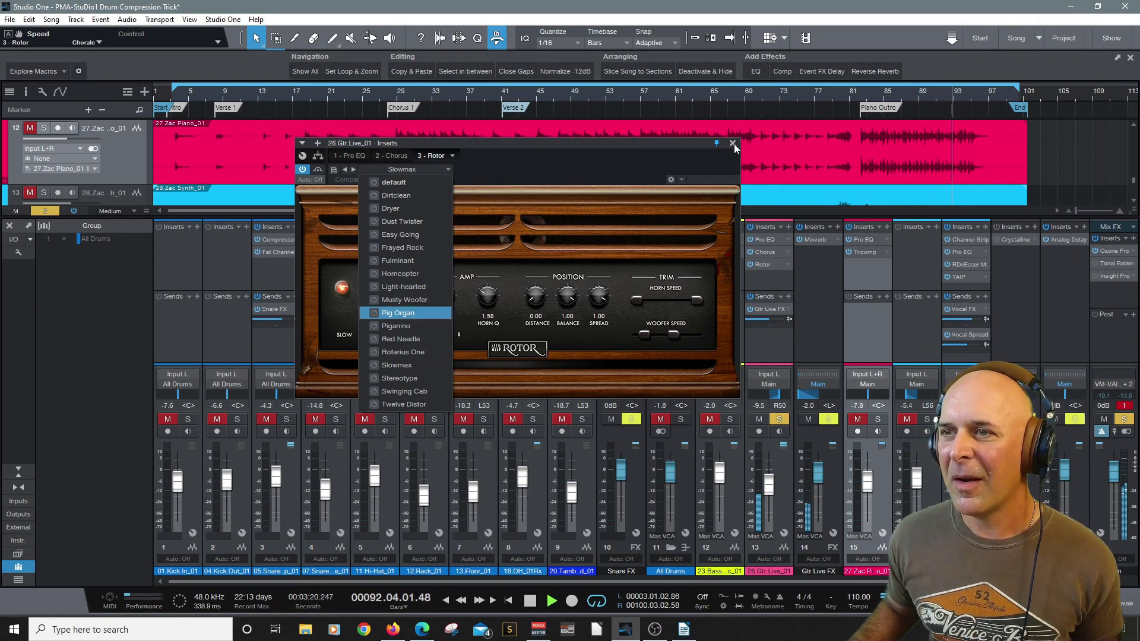
left_click(663, 146)
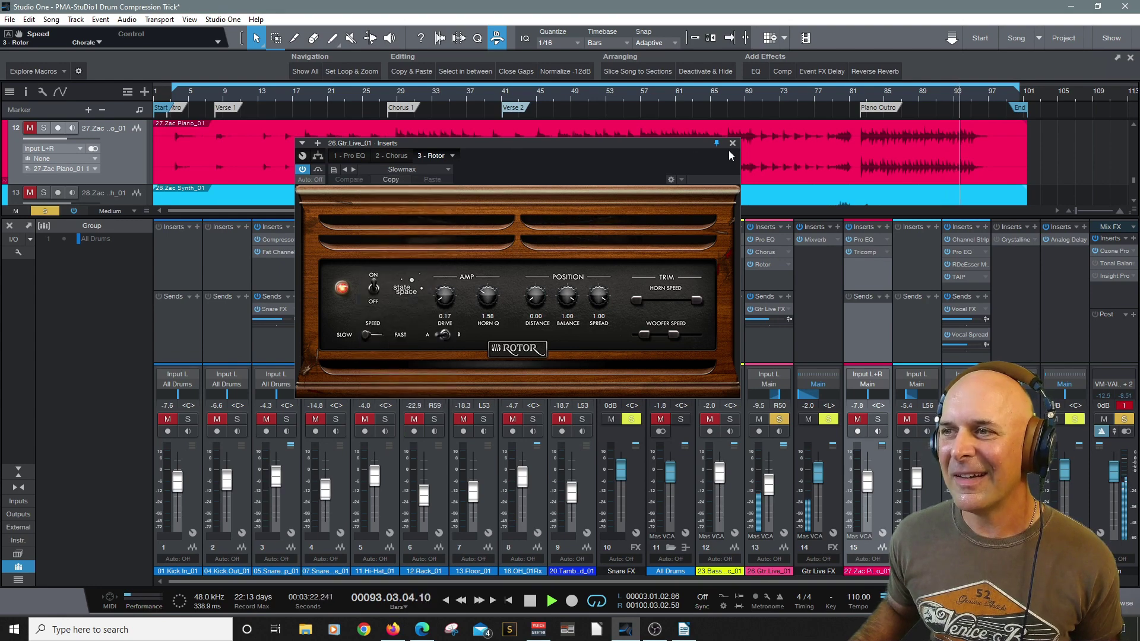
key("space")
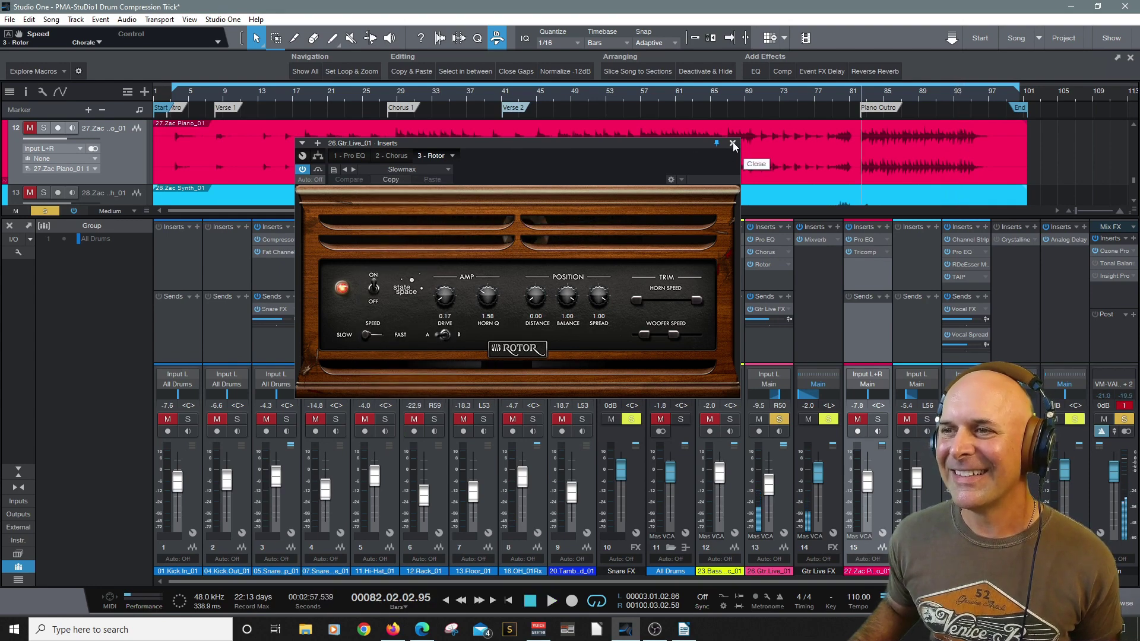
- Close the Rotor, set the guitar to -9.9 dB, and centre the bass's RedlightDist editor
left_click(733, 144)
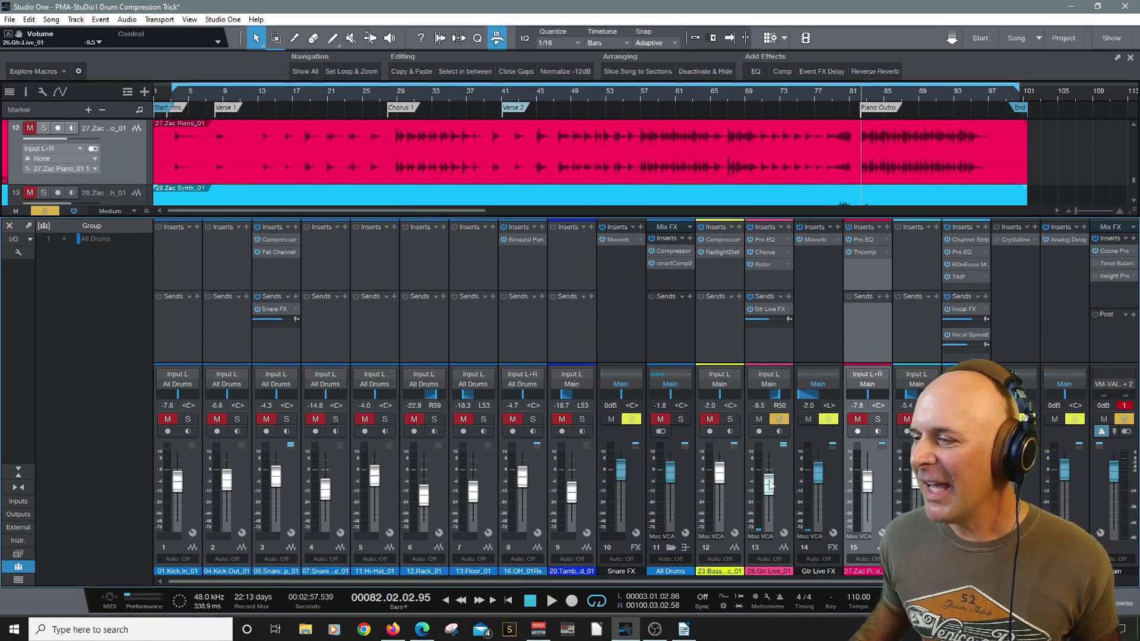
left_click_drag(769, 486, 769, 487)
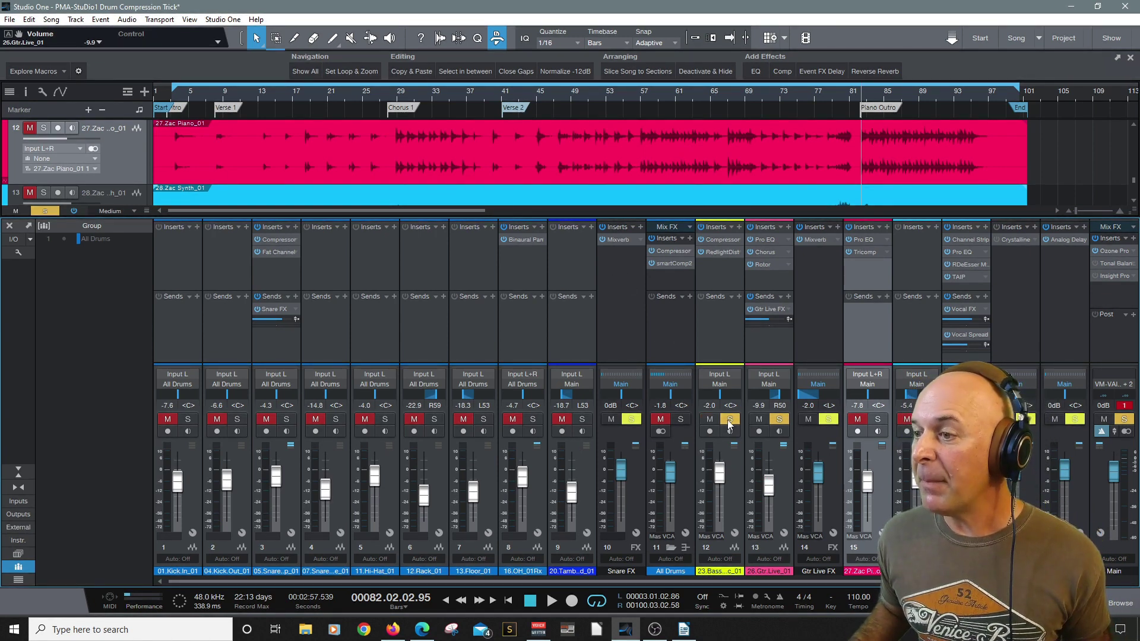
left_click(724, 252)
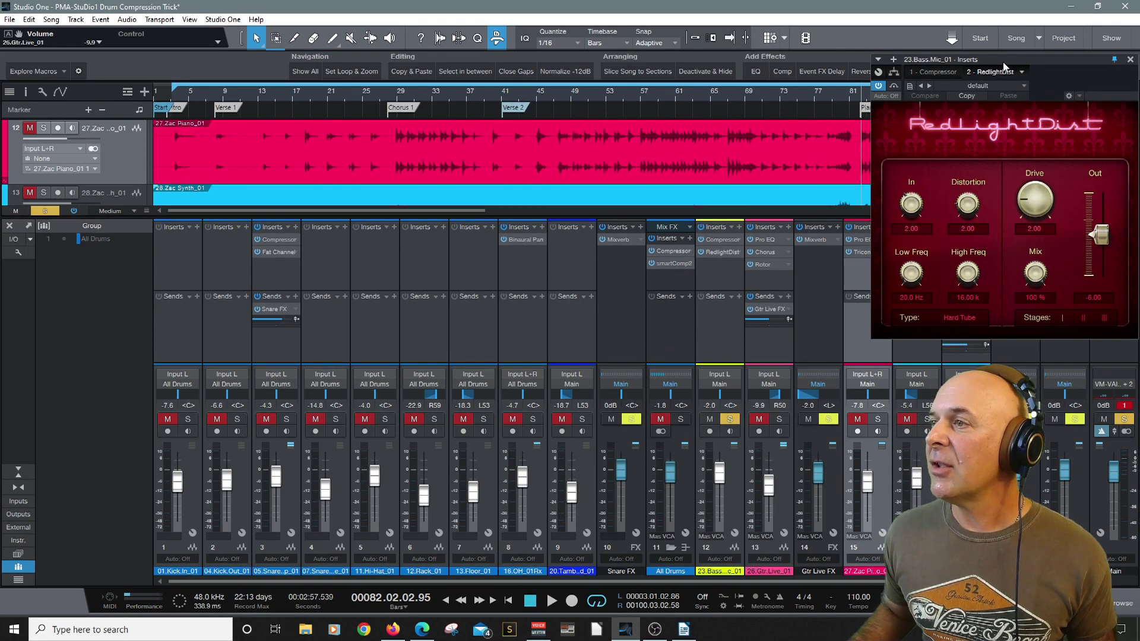
left_click_drag(1003, 66, 539, 116)
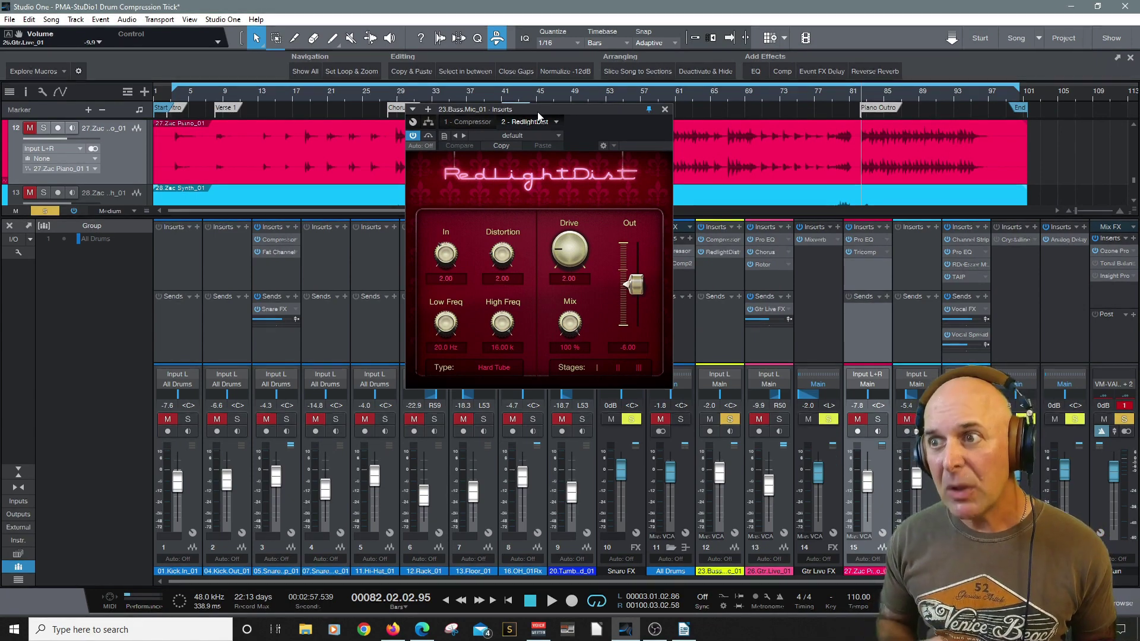
mouse_move(538, 115)
left_mouse_down()
mouse_move(475, 127)
mouse_move(551, 129)
left_mouse_up()
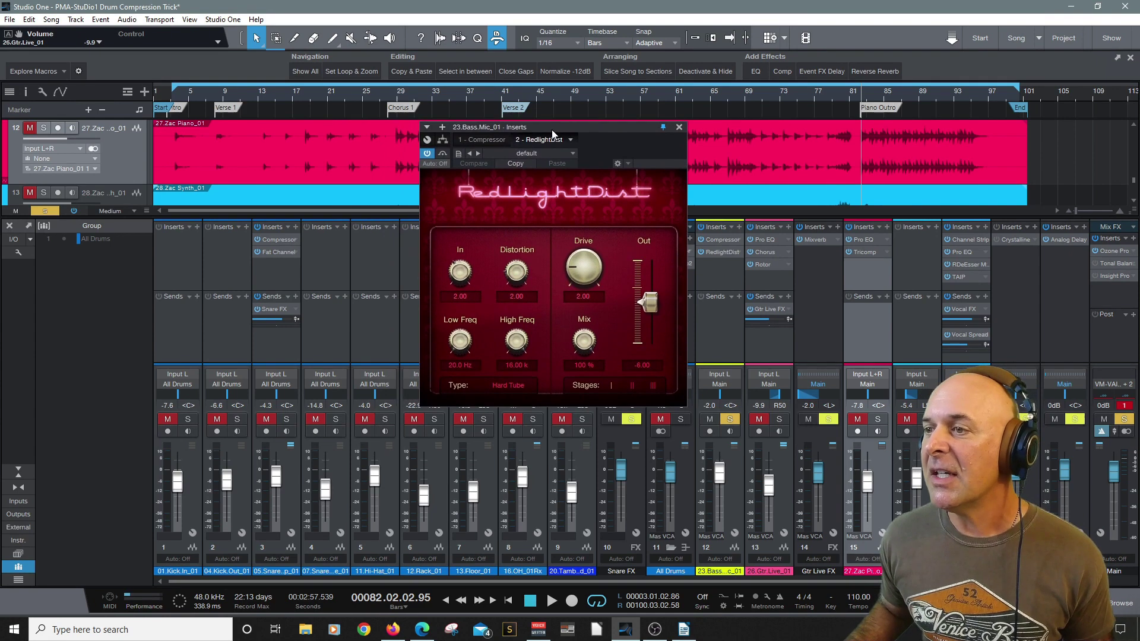
- Bypass RedlightDist and play the dry bass with its fader raised to -0.5 dB
left_click(700, 251)
key("space")
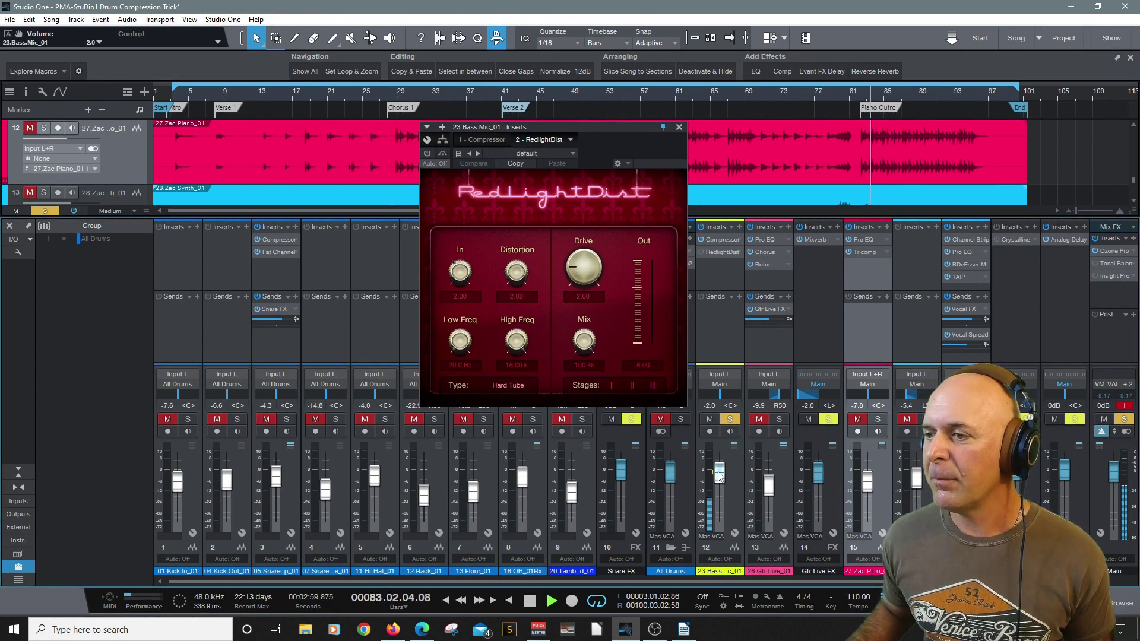
left_click_drag(719, 475, 719, 474)
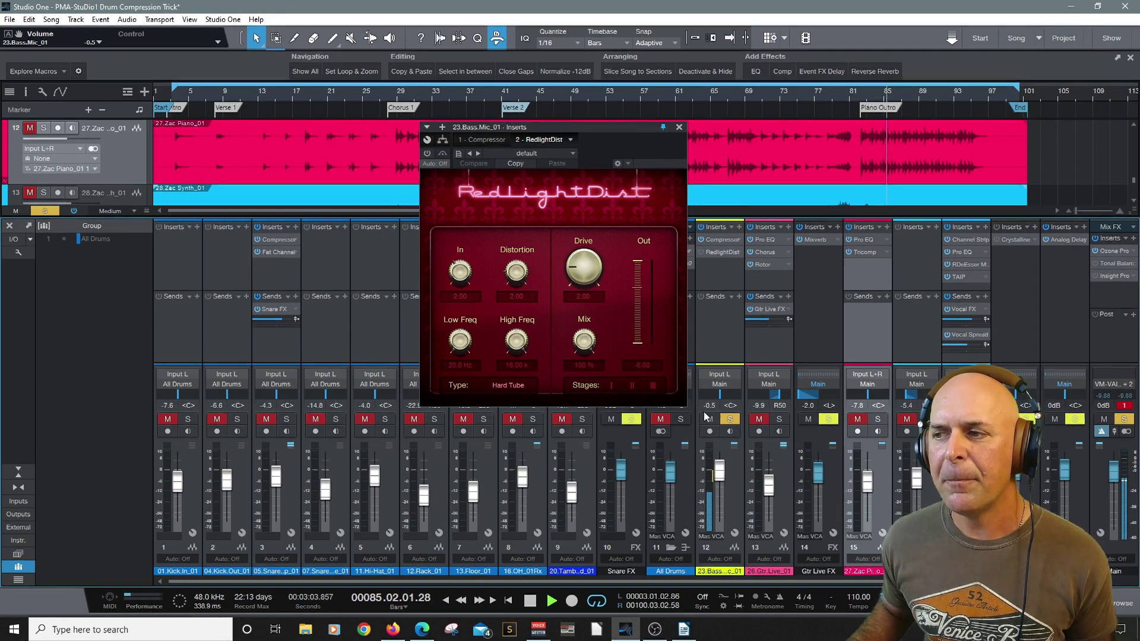
- Re-enable RedlightDist and replay the distorted bass with the bass unsoloed in the full mix
key("space")
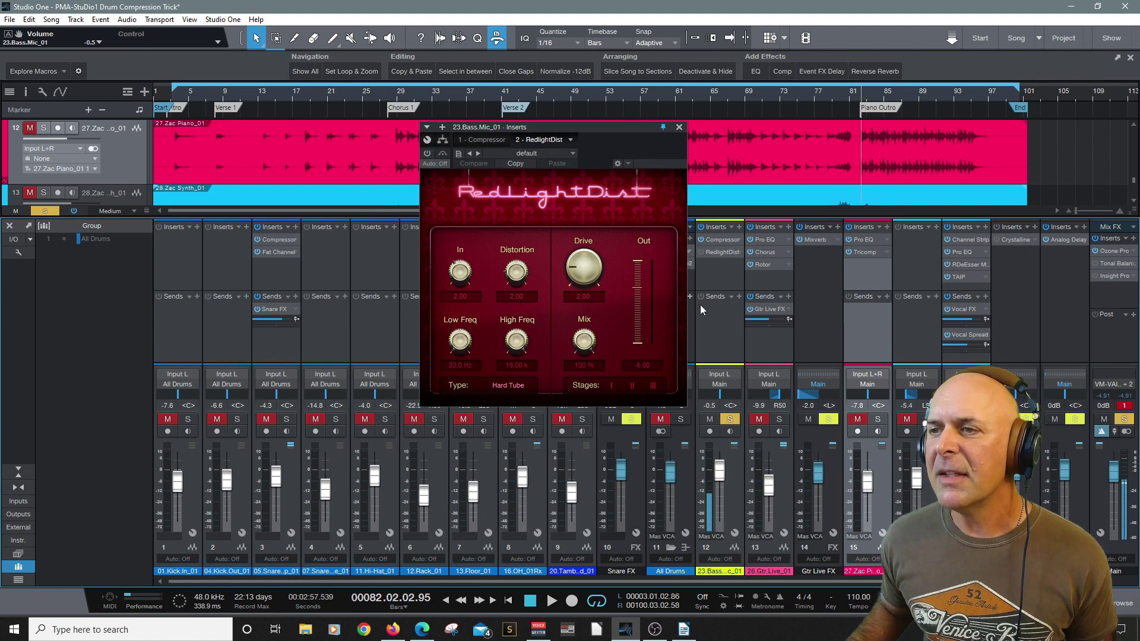
left_click(428, 154)
key("space")
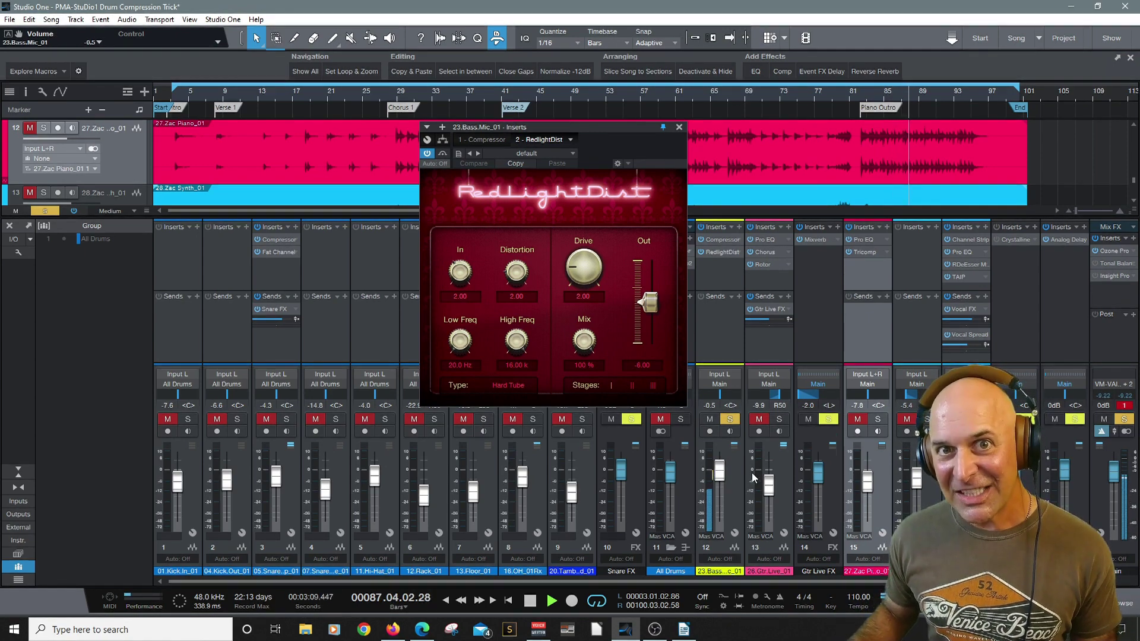
left_click(730, 420)
key("space")
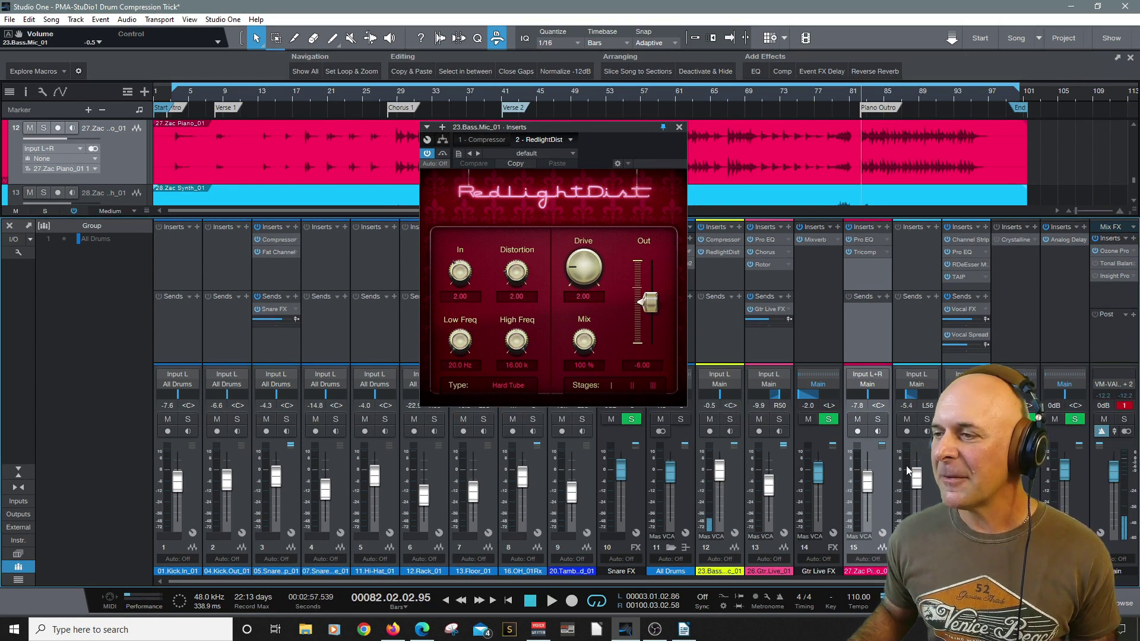
key("space")
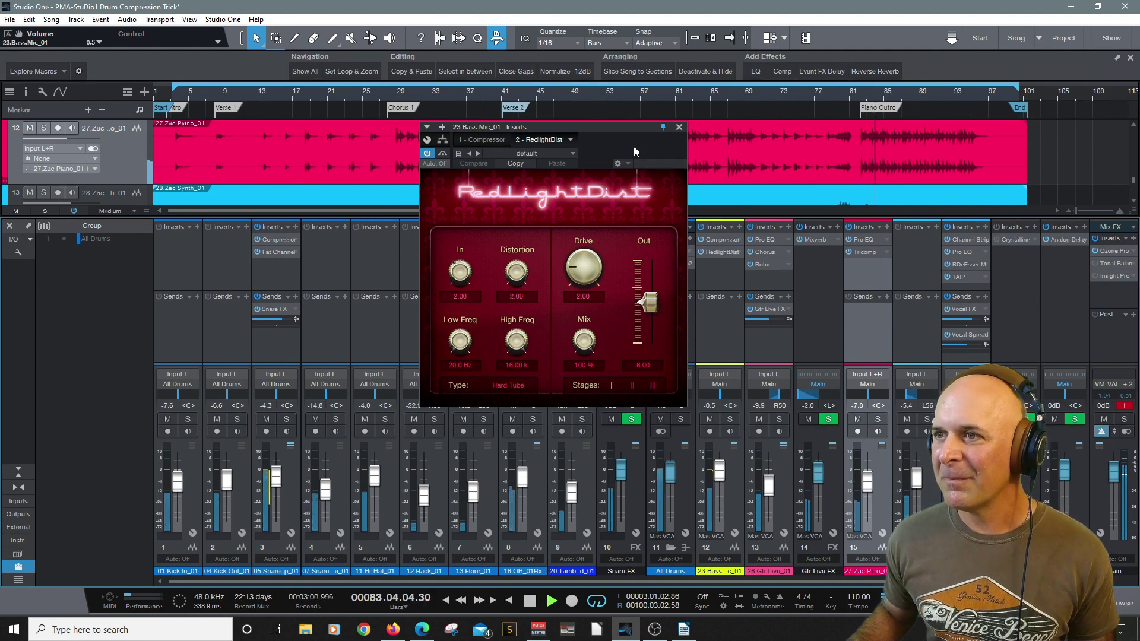
- Bypass and re-enable RedlightDist to compare, then solo the bass and stop at bar 82
left_click(427, 154)
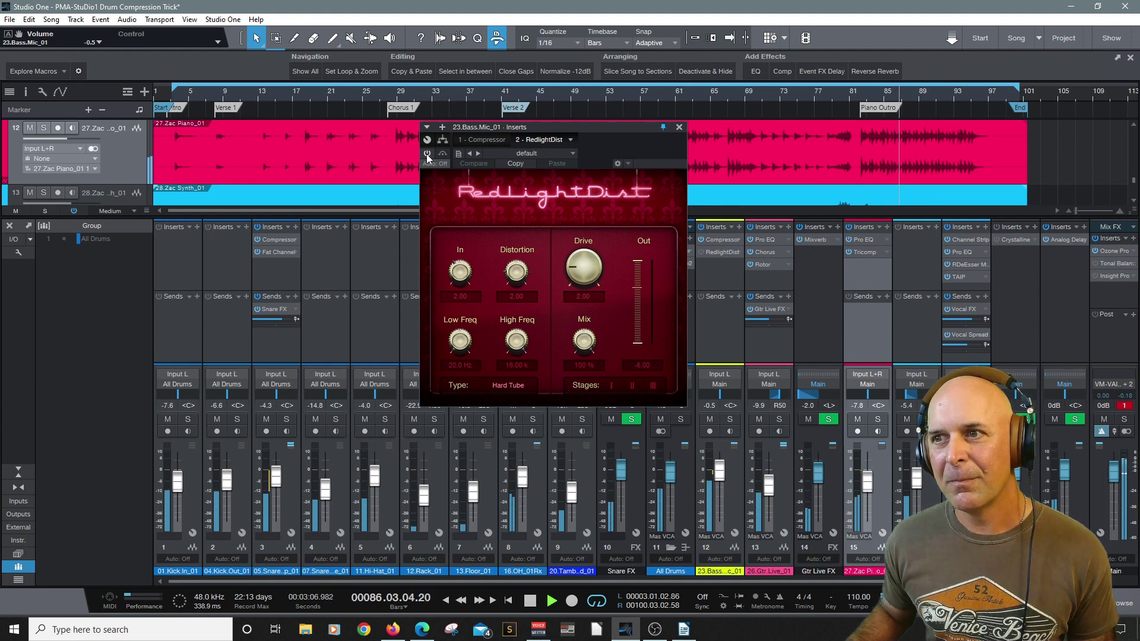
left_click(427, 155)
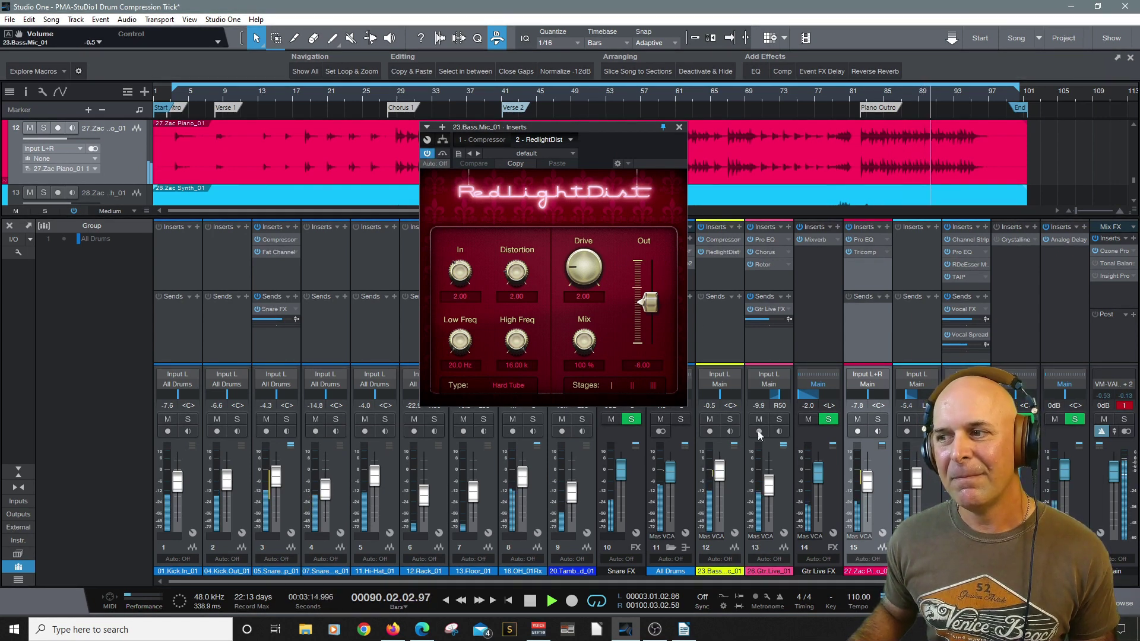
left_click(731, 419)
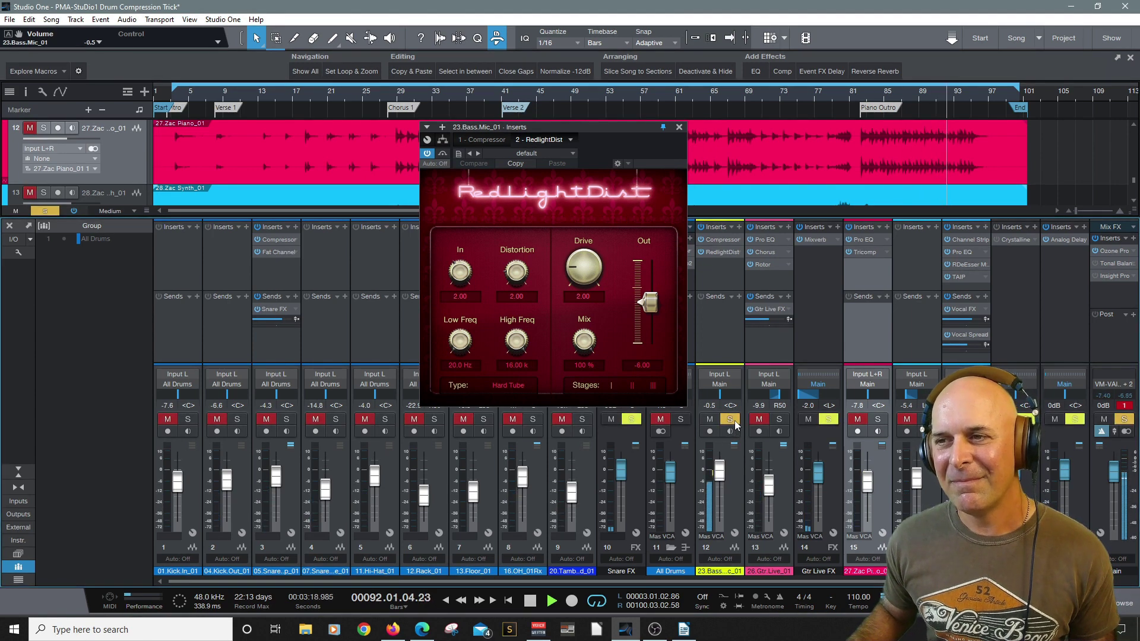
key("space")
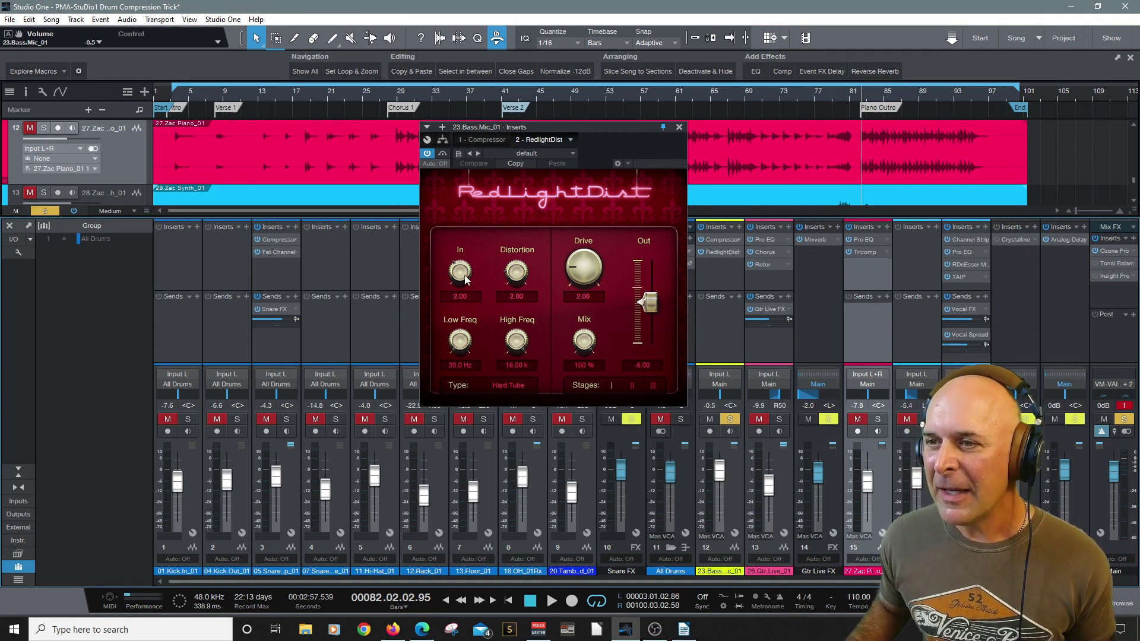
- Set RedlightDist's Distortion to 1.60, Drive to 0.74 and Low Freq to 43.3 Hz
left_click_drag(515, 270, 515, 274)
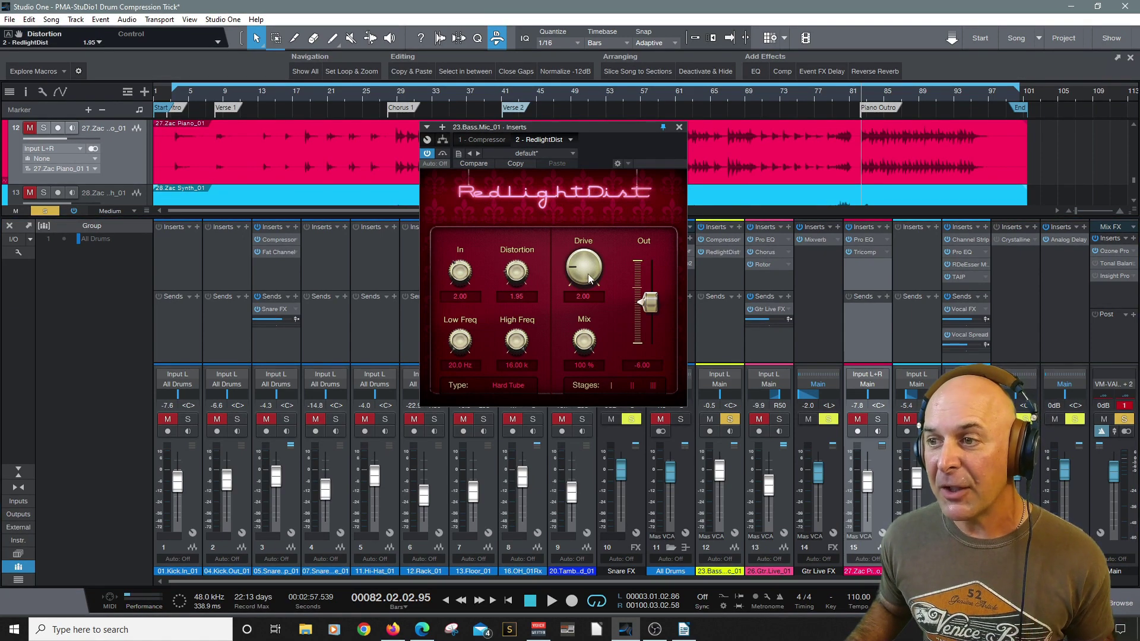
left_click_drag(590, 279, 583, 277)
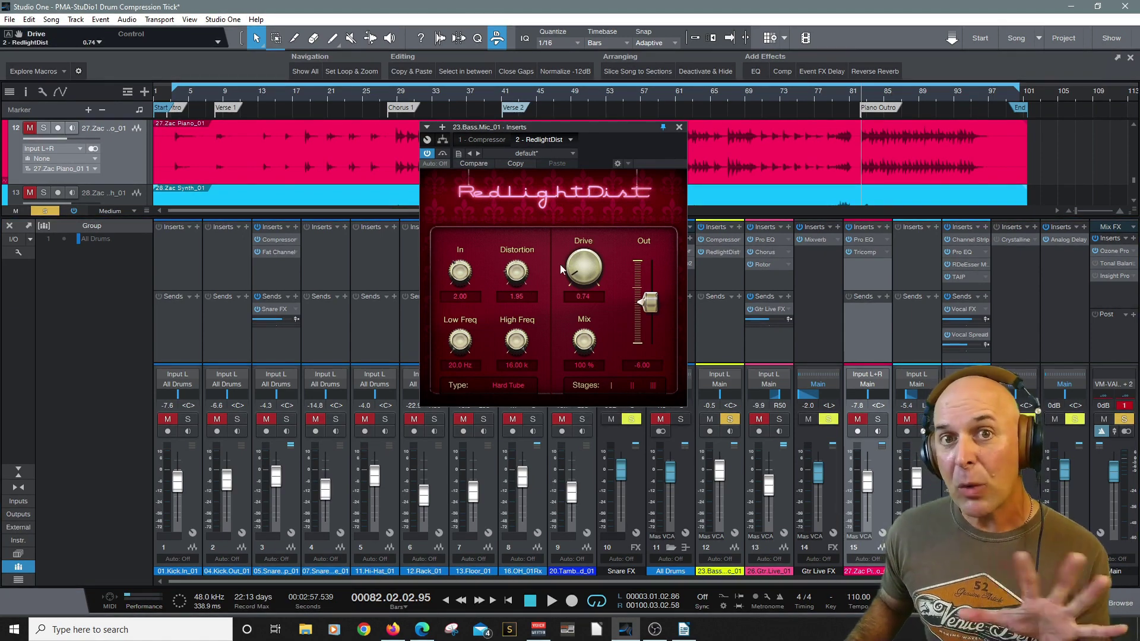
left_click_drag(520, 272, 524, 280)
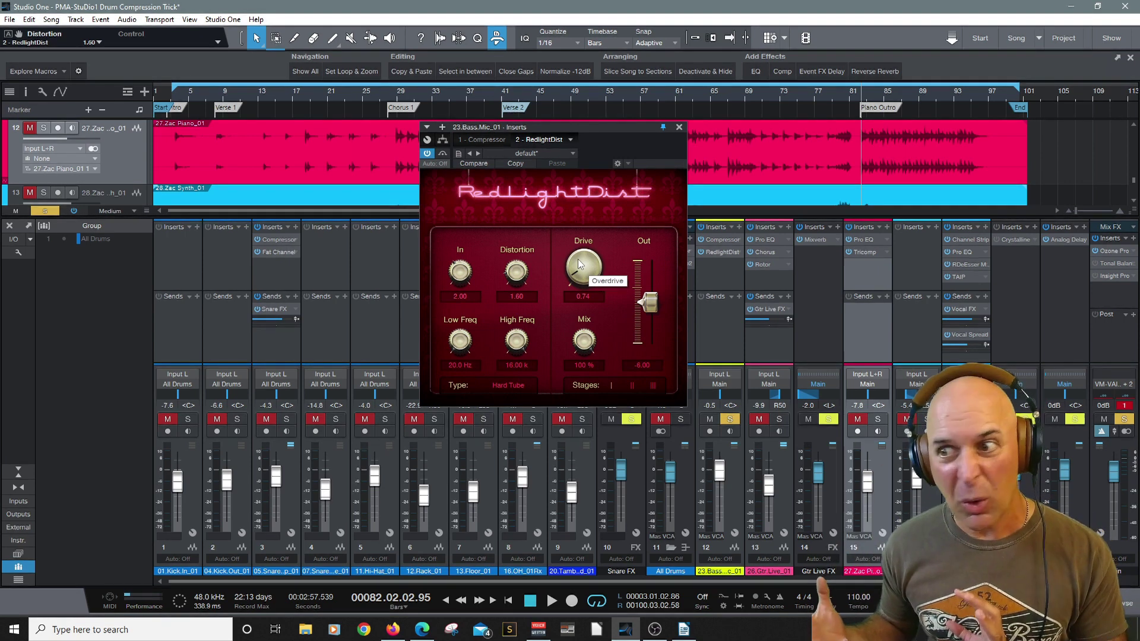
left_click_drag(454, 356, 453, 337)
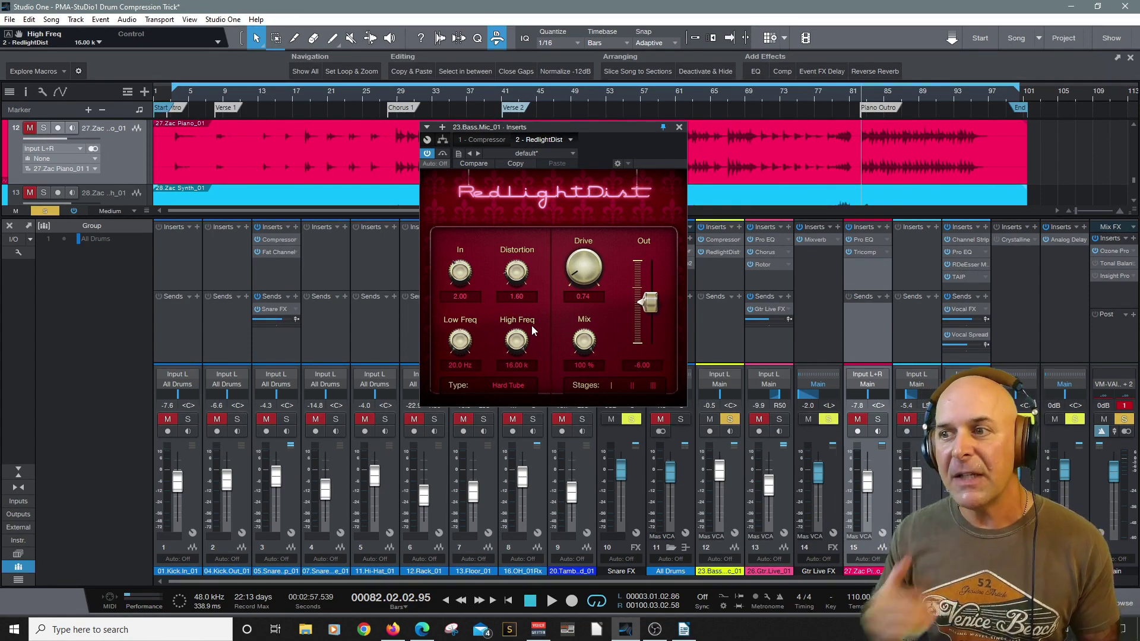
- Set the Mix to 60.5% and High Freq to 12.22 k while auditioning the bass
mouse_move(584, 341)
left_mouse_down()
mouse_move(582, 405)
mouse_move(573, 342)
left_mouse_up()
key("space")
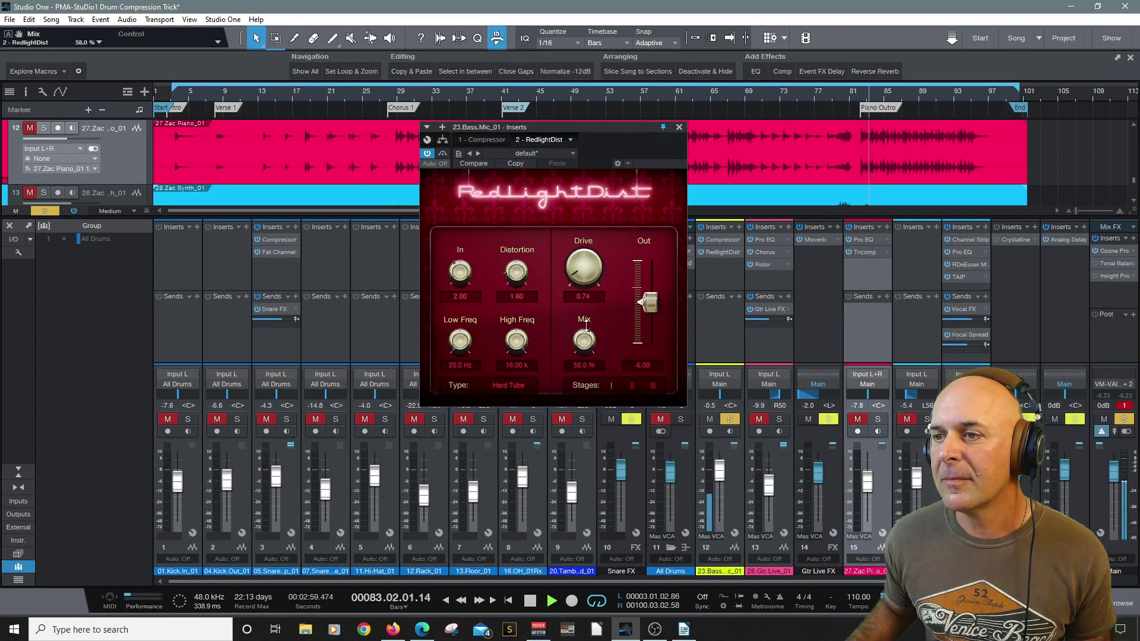
left_click_drag(586, 325, 586, 318)
left_click_drag(515, 339, 459, 315)
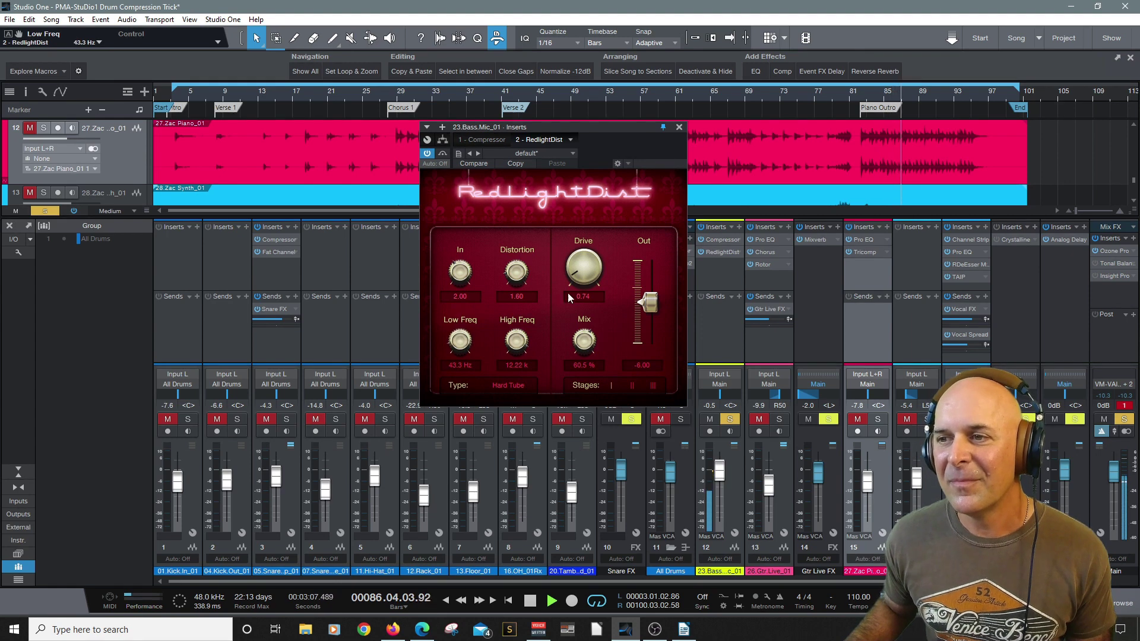
- Unsolo channel 12 so the bass plays in the full mix with RedlightDist at Mix 60.5%
left_click(731, 419)
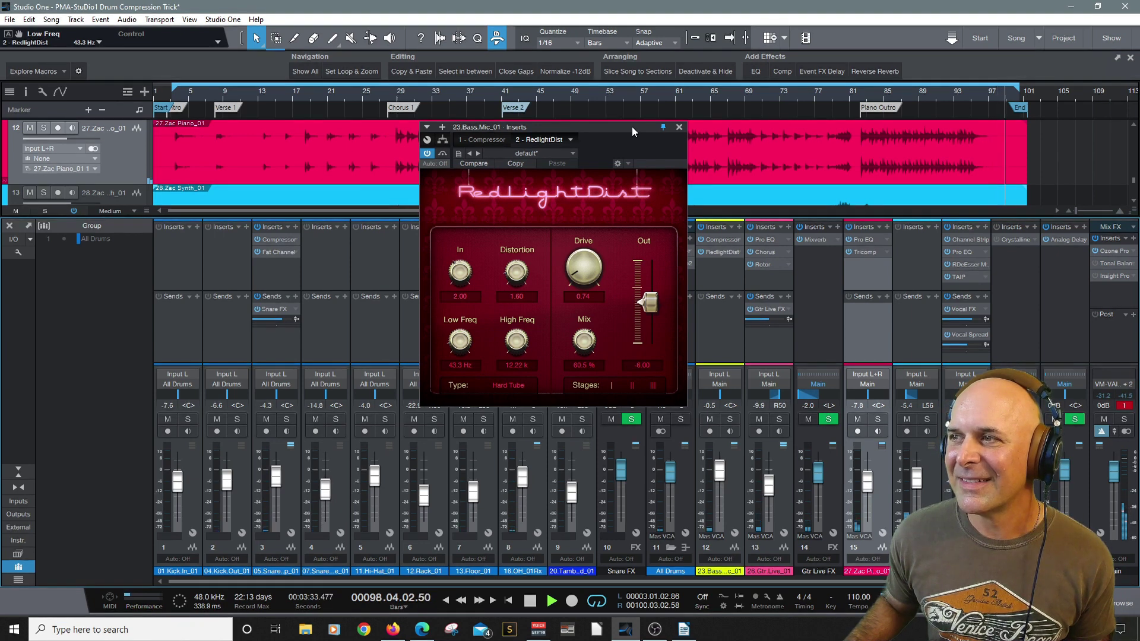
- Stop playback, move RedlightDist top-left, and place the guitar's Chorus editor lower left
left_click(531, 601)
left_click_drag(533, 130, 119, 38)
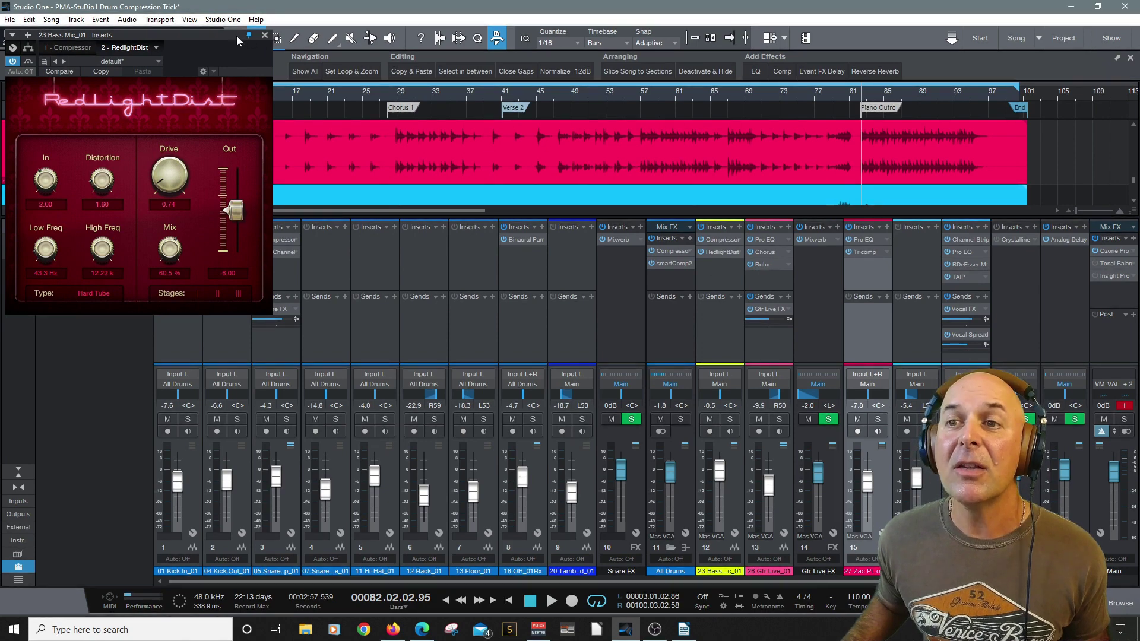
left_click_drag(238, 38, 239, 36)
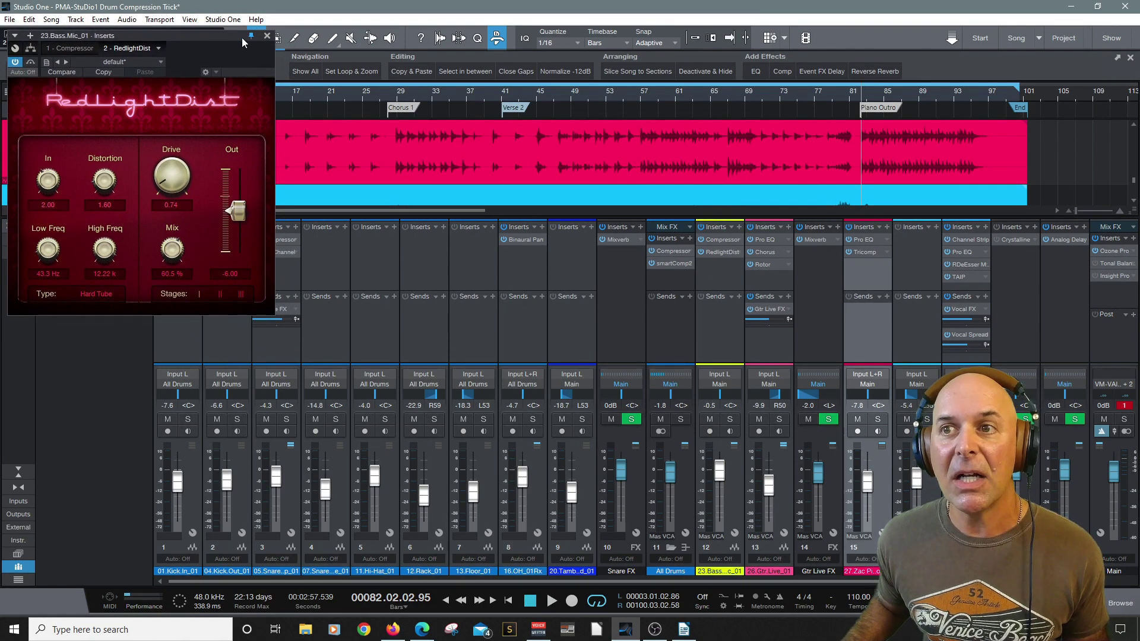
left_click(766, 252)
left_click_drag(713, 168, 402, 324)
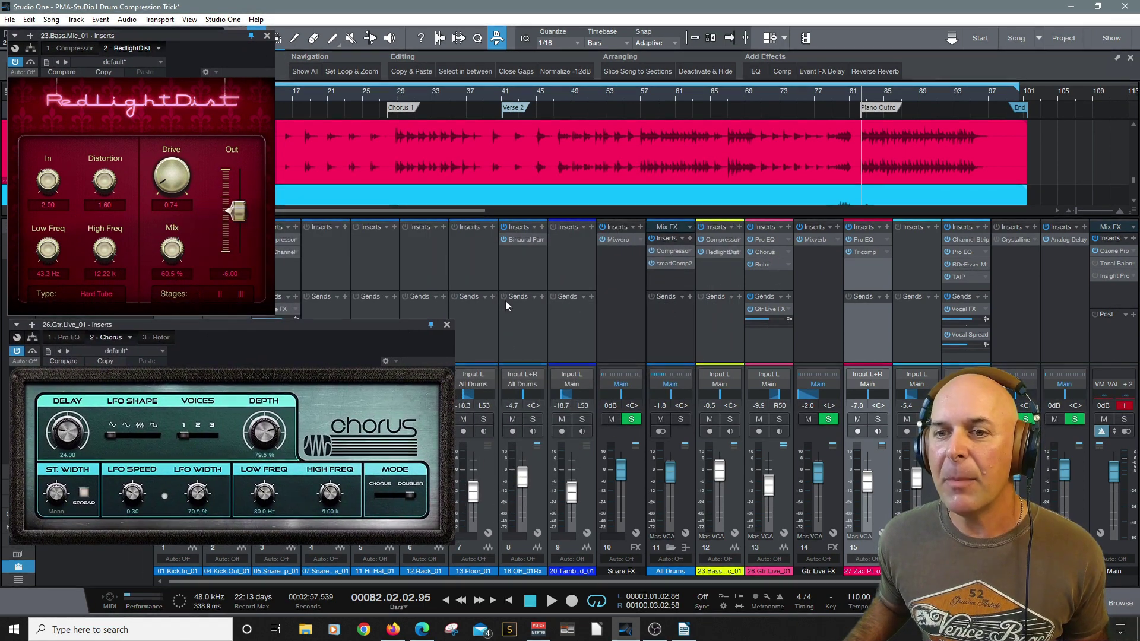
- Open the Rotor, piano Tricomp and Vocal Spread Analog Delay editors and arrange them around the screen
left_click(765, 264)
left_click_drag(636, 145, 622, 61)
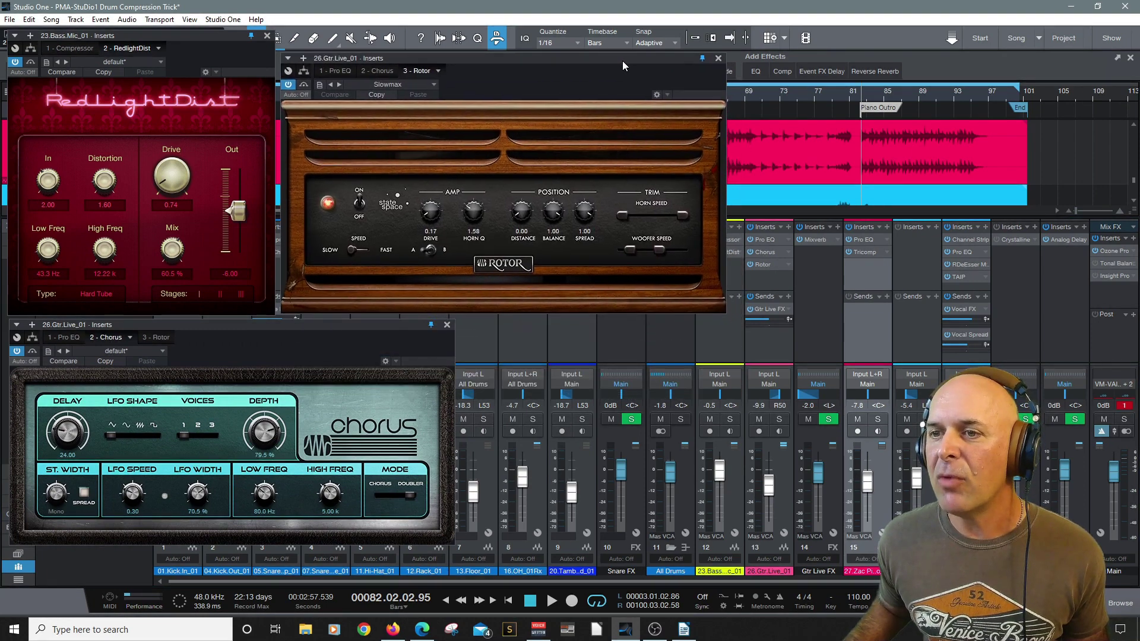
left_click(865, 252)
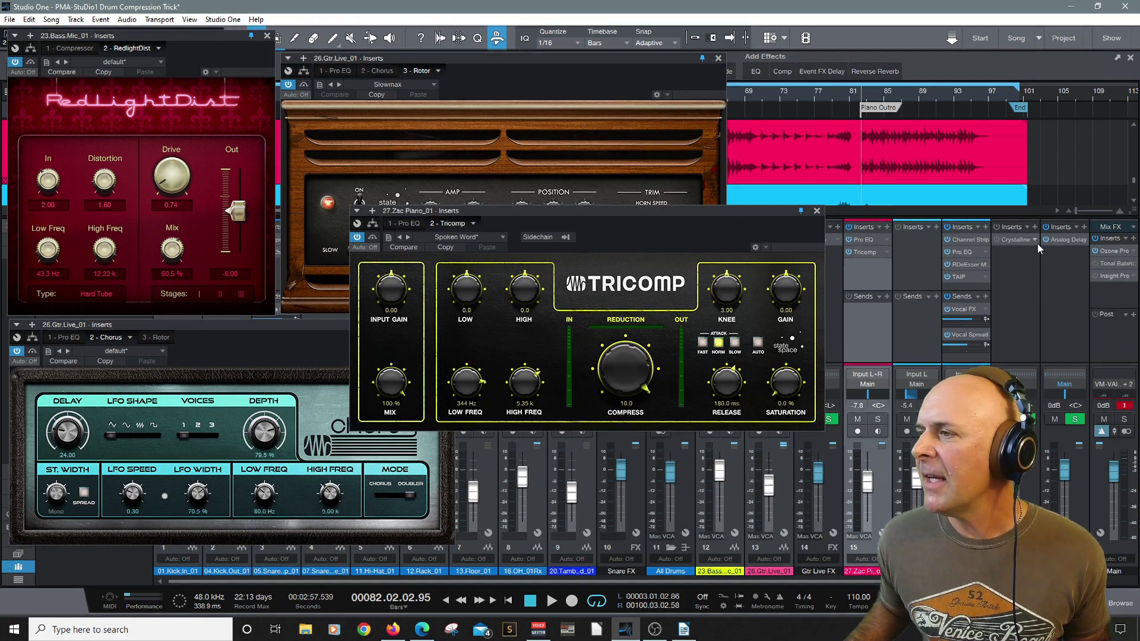
left_click(1067, 239)
left_click_drag(380, 122, 565, 93)
left_click(482, 212)
left_click_drag(482, 212, 576, 345)
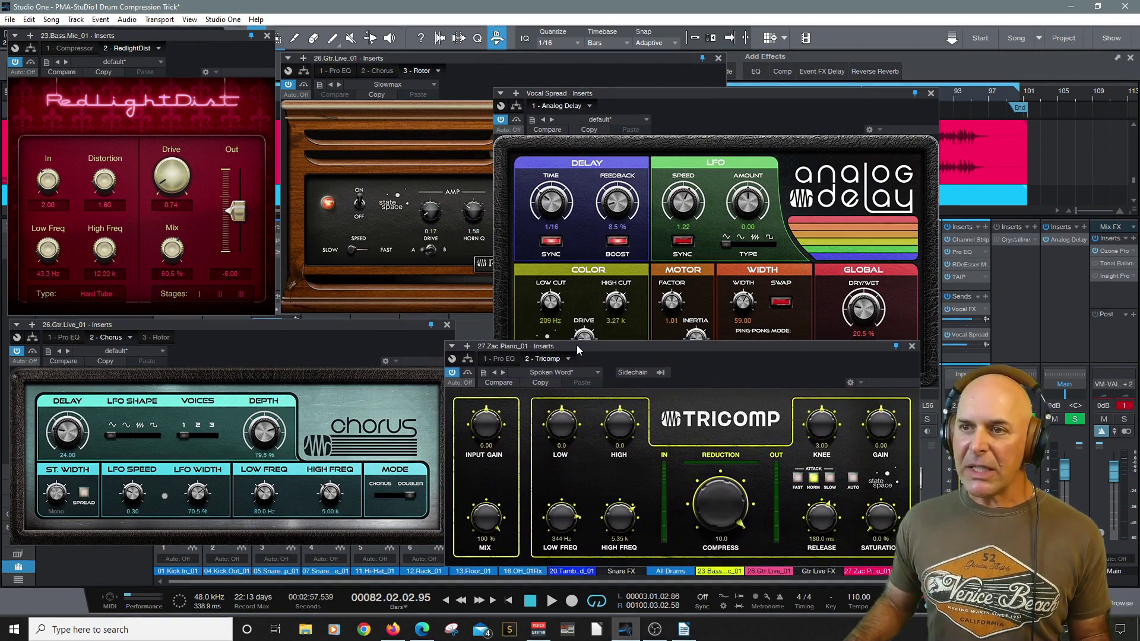